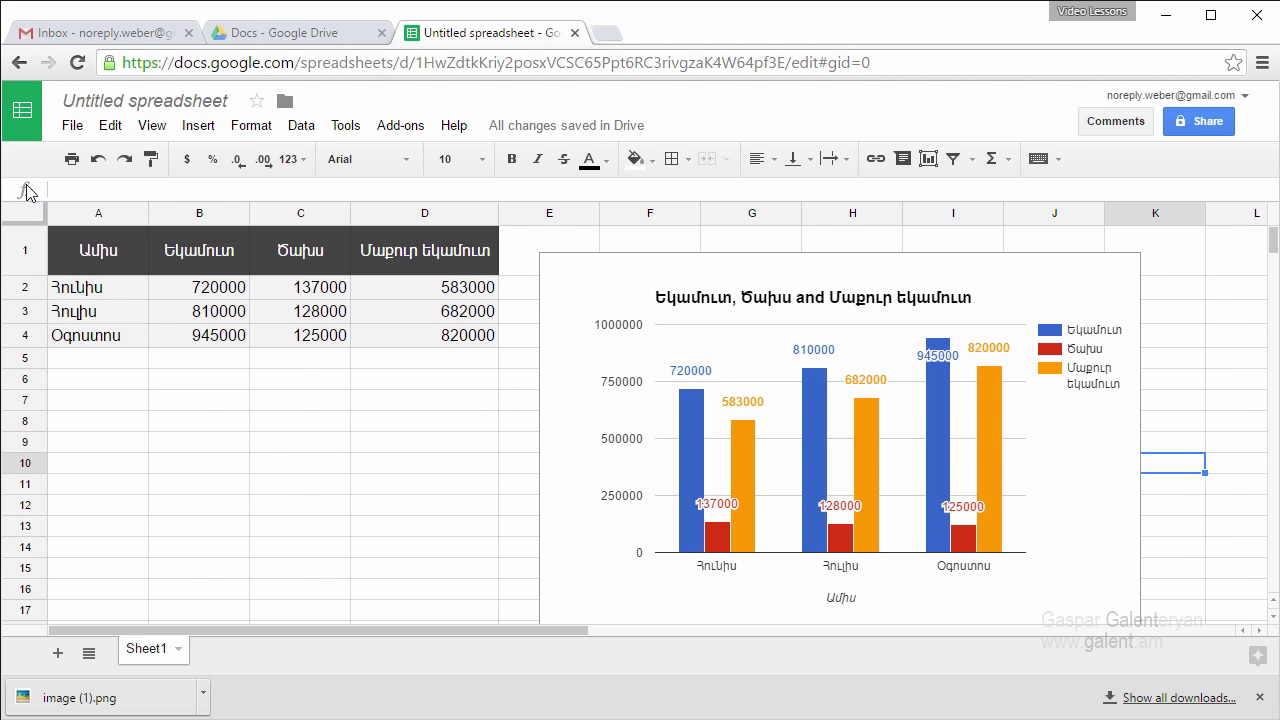
# Step: Start a GOOGLETRANSLATE formula in cell K10 and examine the example text and language arguments in its syntax help
pyautogui.click(106, 189)
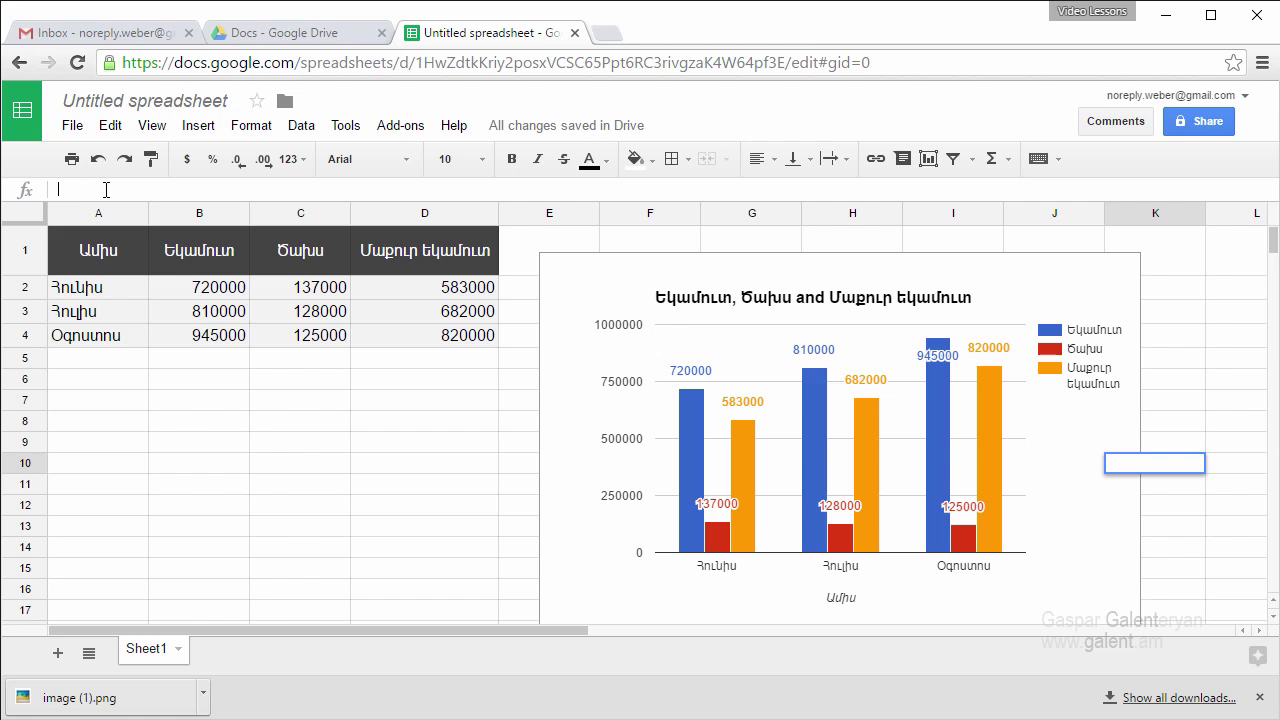
pyautogui.write('=goog')
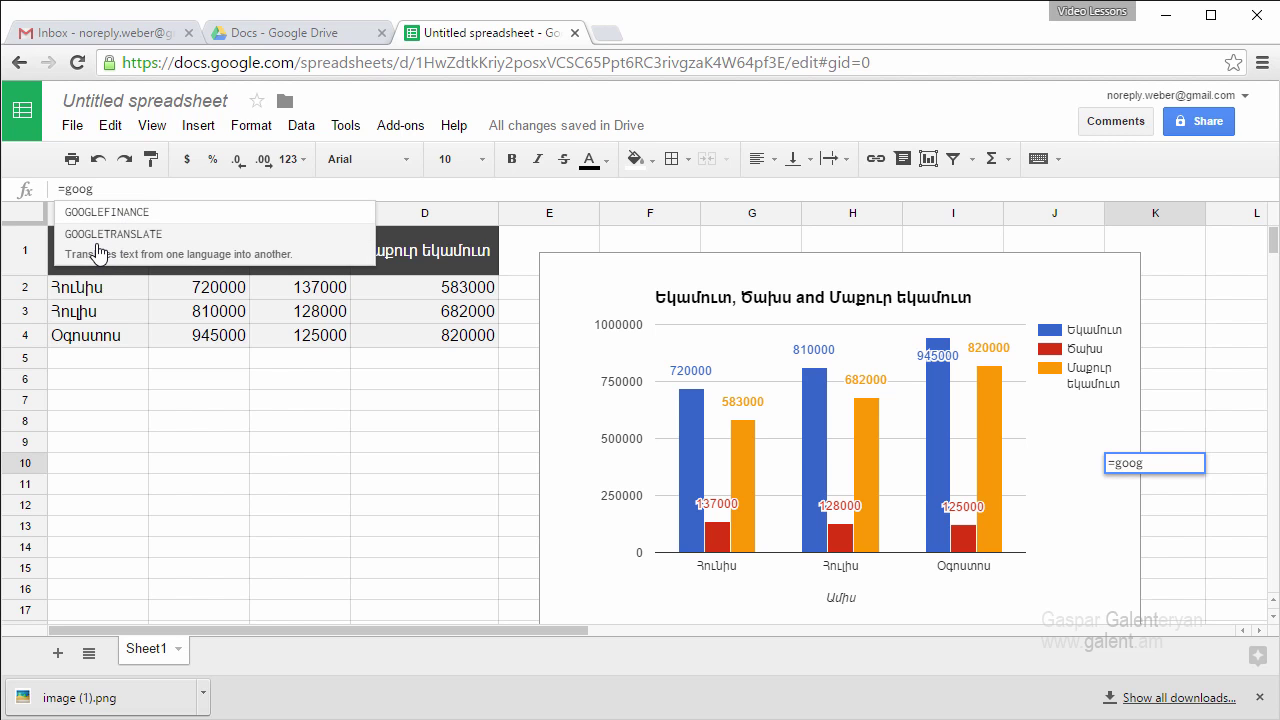
pyautogui.click(125, 249)
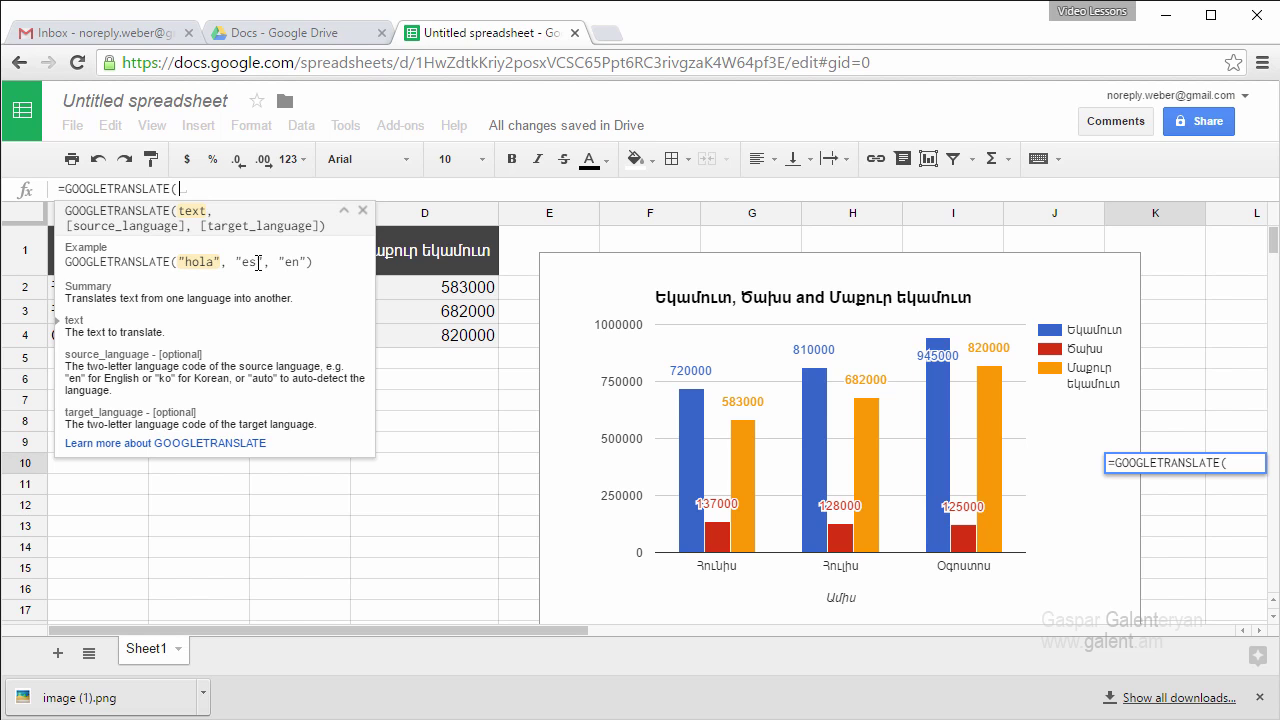
pyautogui.moveTo(258, 263); pyautogui.dragTo(243, 265)
pyautogui.doubleClick(291, 259)
pyautogui.click(192, 262)
pyautogui.doubleClick(192, 262)
# Step: Replace the K10 draft with a GOOGLEFINANCE formula, examine its argument help, and clear the unfinished formula
pyautogui.moveTo(188, 188); pyautogui.dragTo(70, 187)
pyautogui.write('goo')
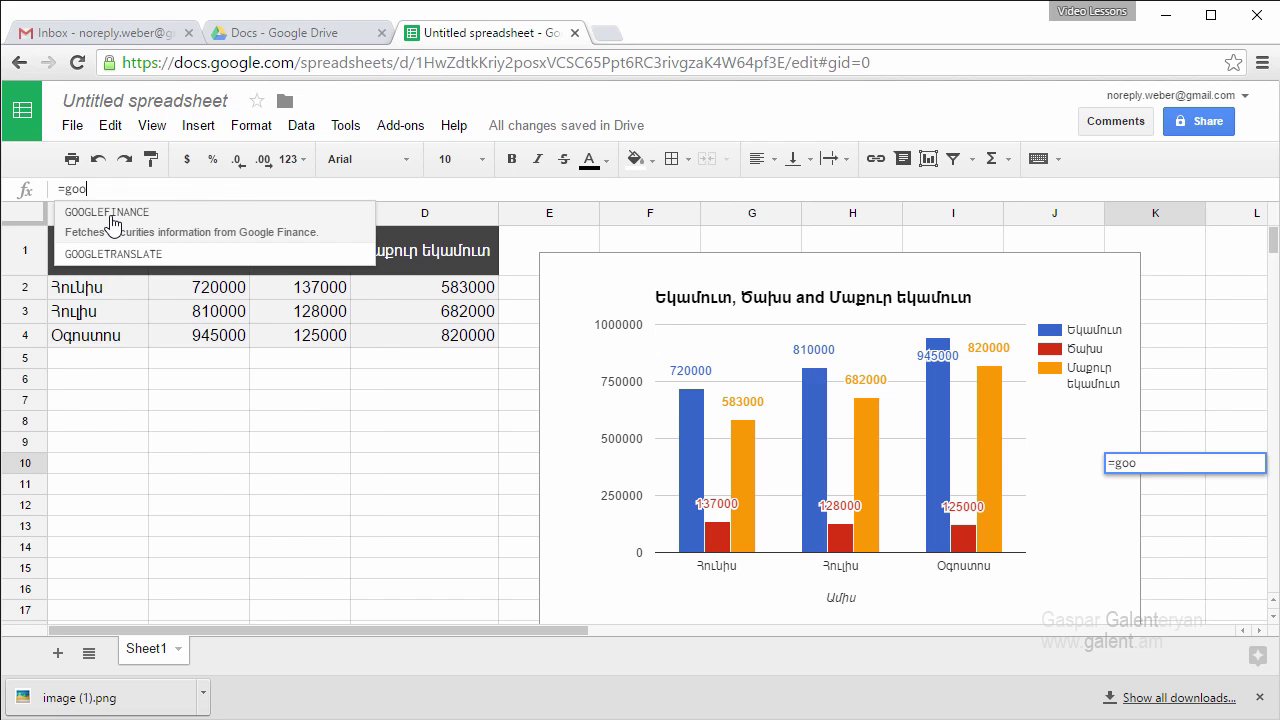
pyautogui.click(113, 222)
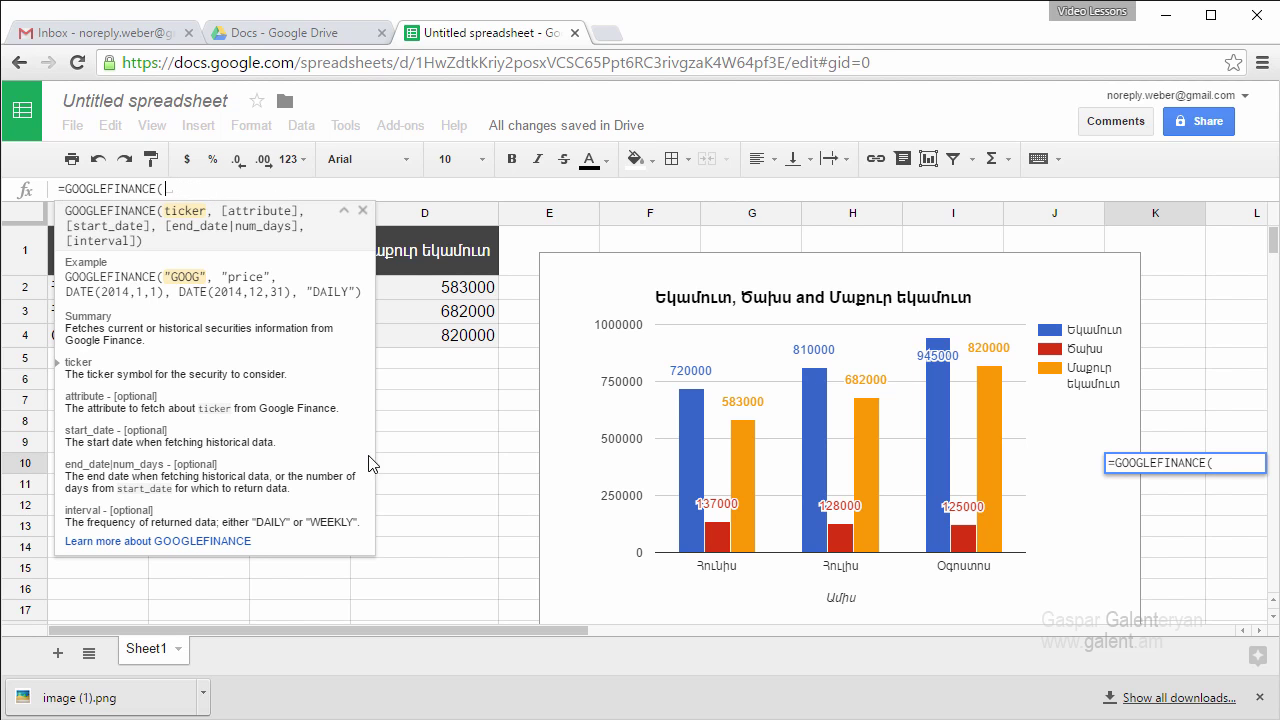
pyautogui.click(412, 442)
pyautogui.click(146, 428)
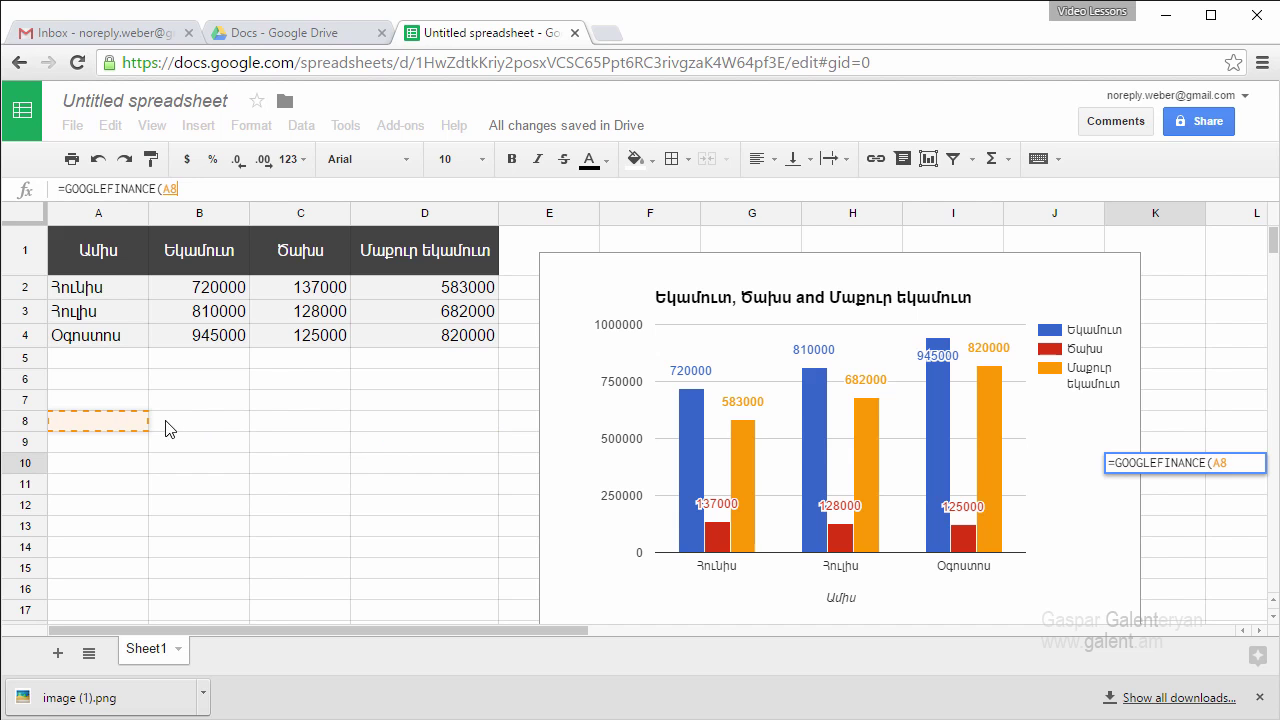
pyautogui.moveTo(180, 189); pyautogui.dragTo(44, 190)
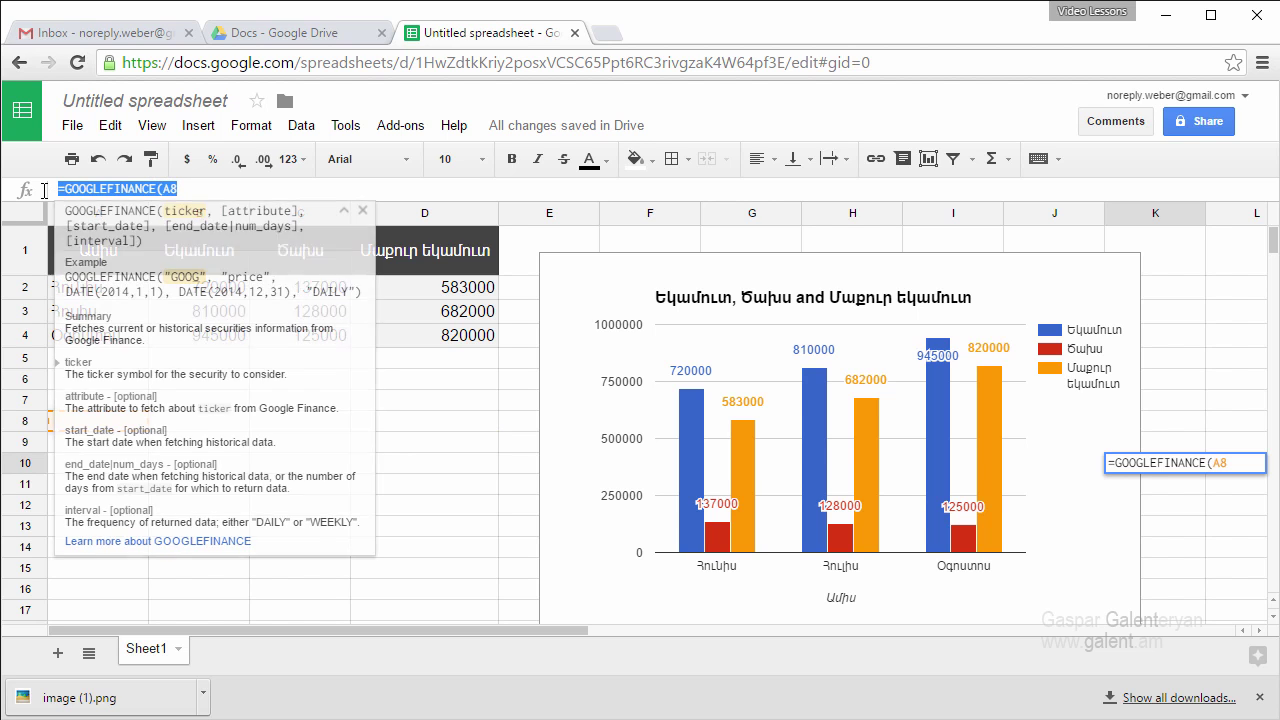
pyautogui.press('BackSpace')
# Step: Enter the column headers Euro in cell A8 and USD in cell B8
pyautogui.click(88, 412)
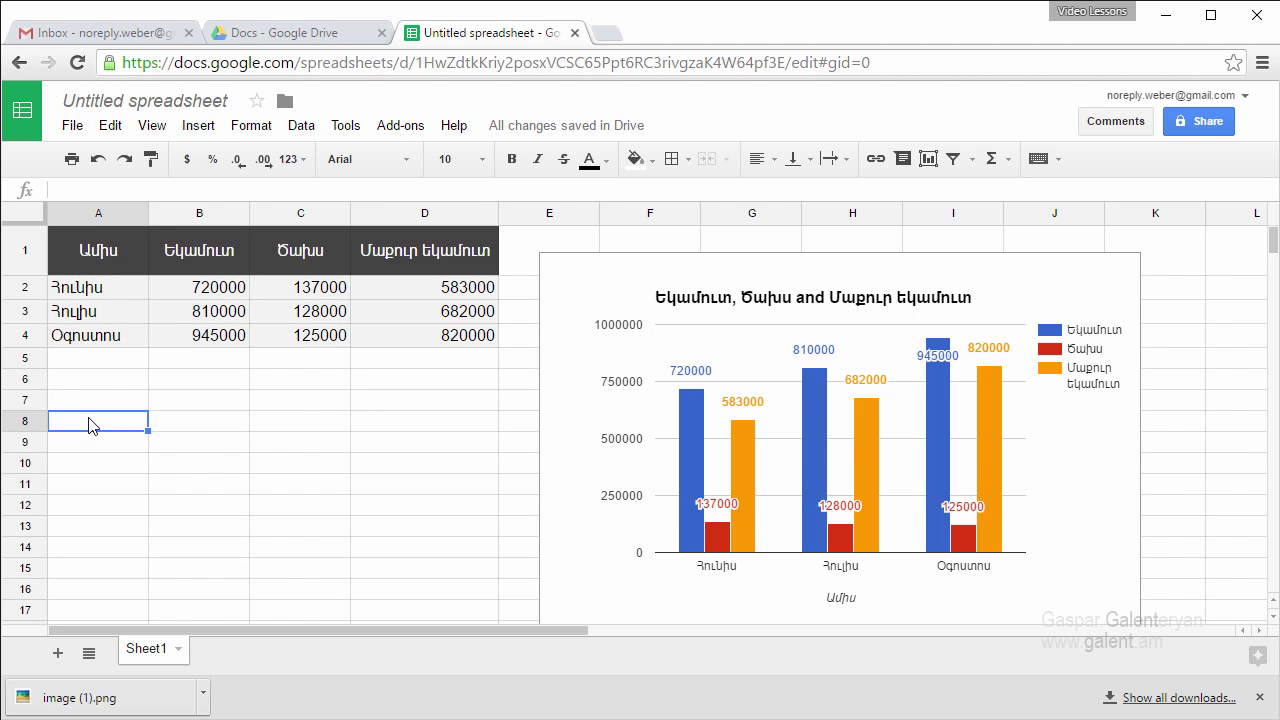
pyautogui.doubleClick(90, 422)
pyautogui.write('Euro')
pyautogui.click(172, 425)
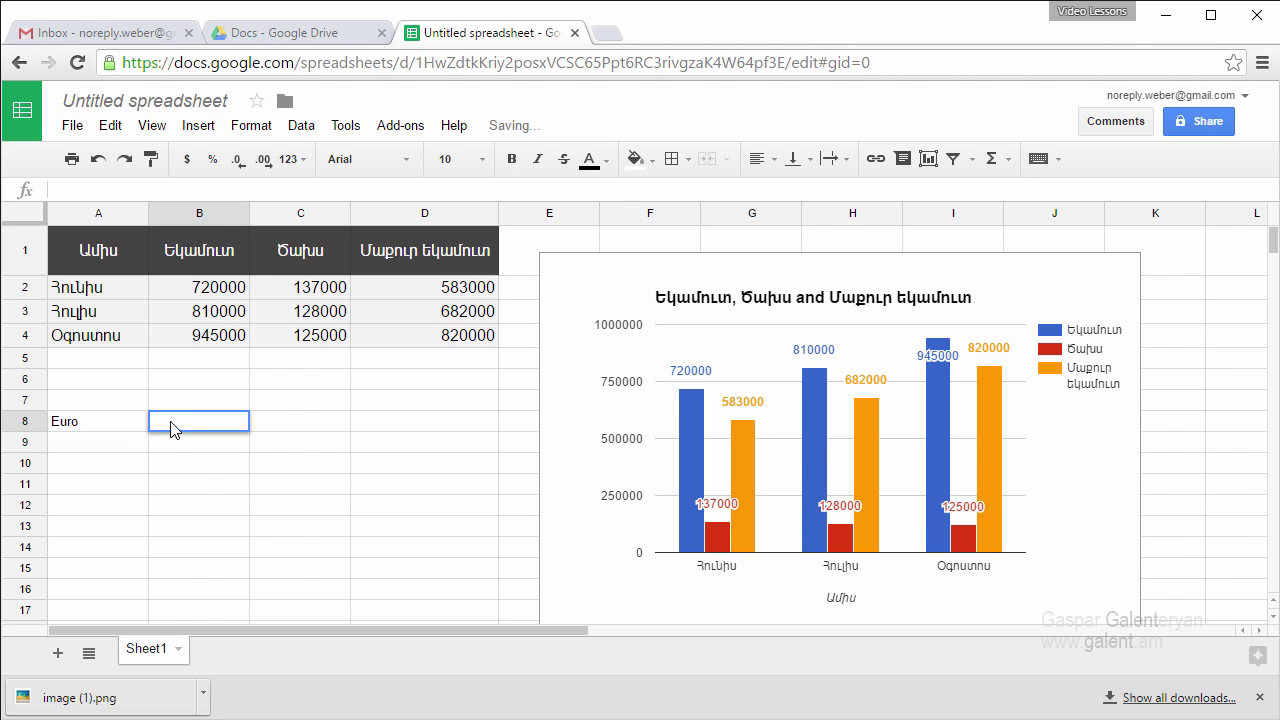
pyautogui.write('USD')
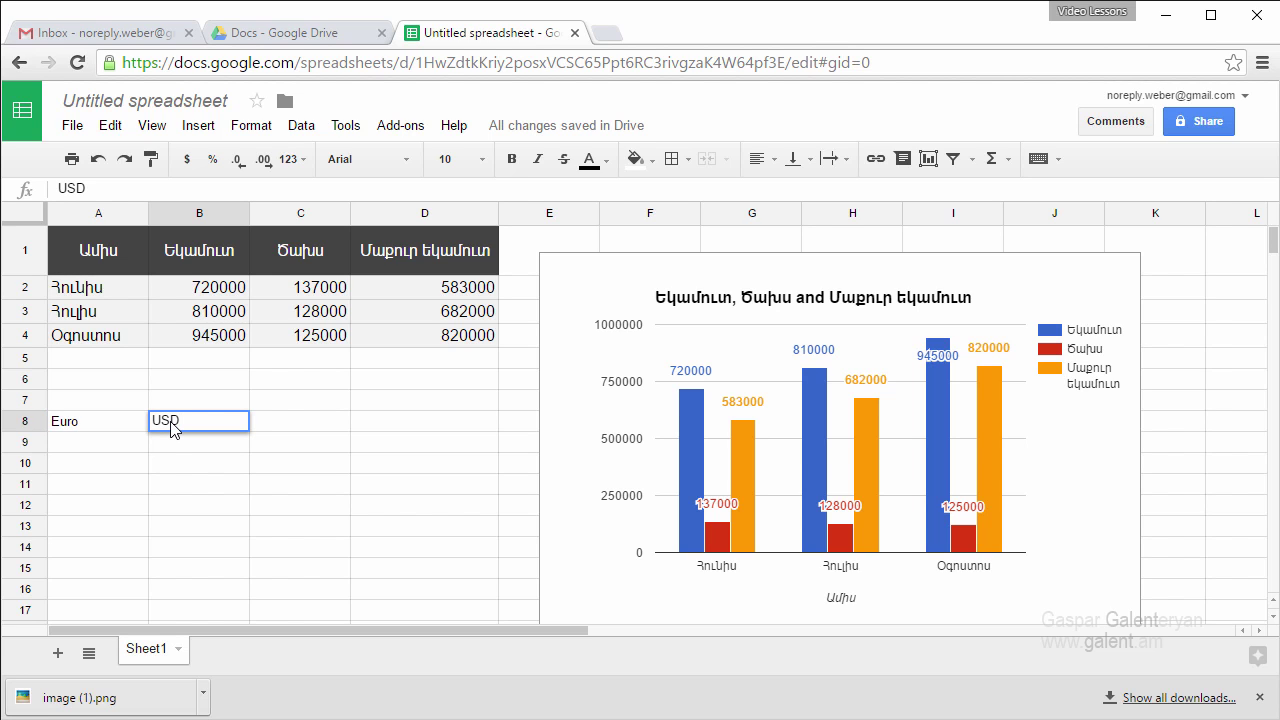
# Step: Enter the amount 12 in cell A9 under the Euro header
pyautogui.click(71, 441)
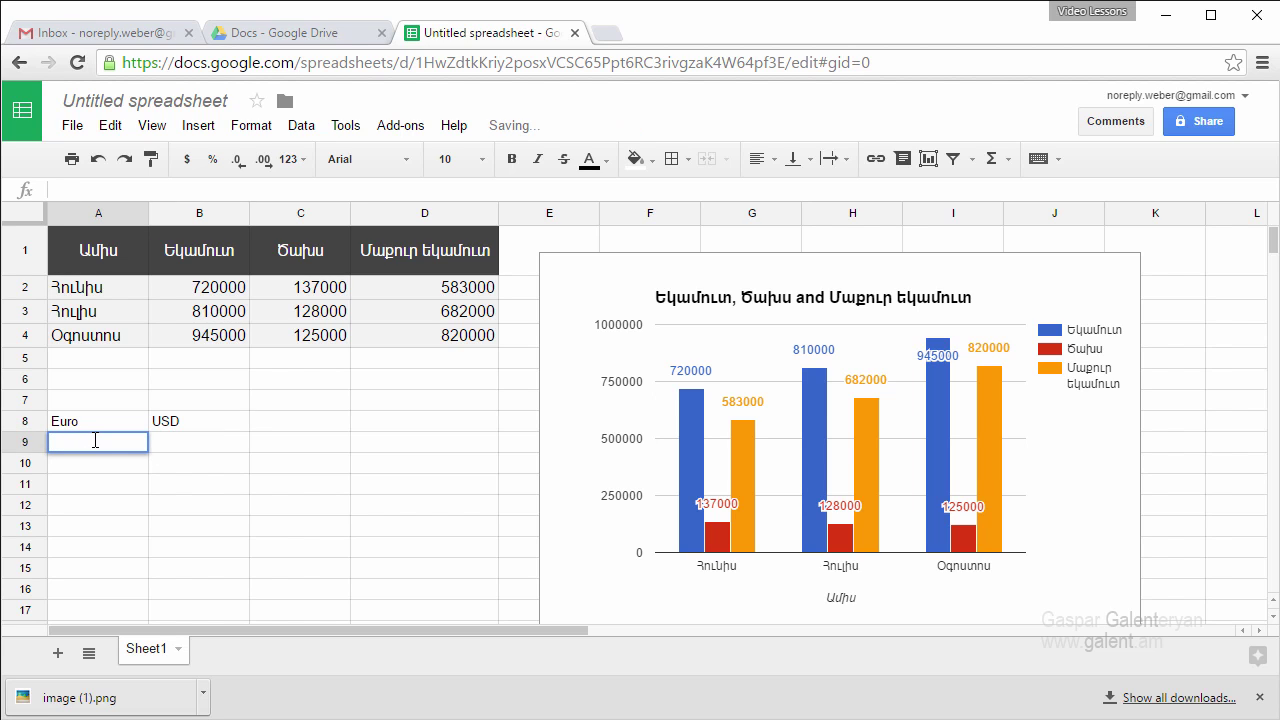
pyautogui.write('12')
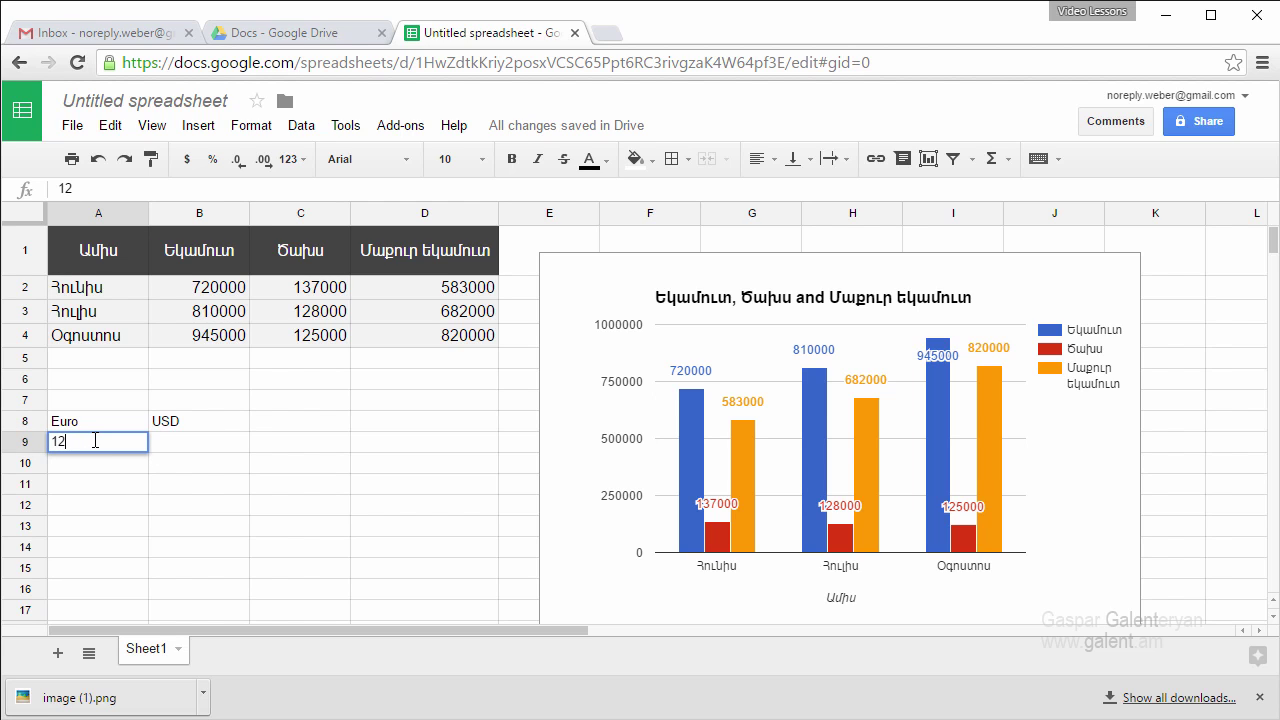
pyautogui.press('Return')
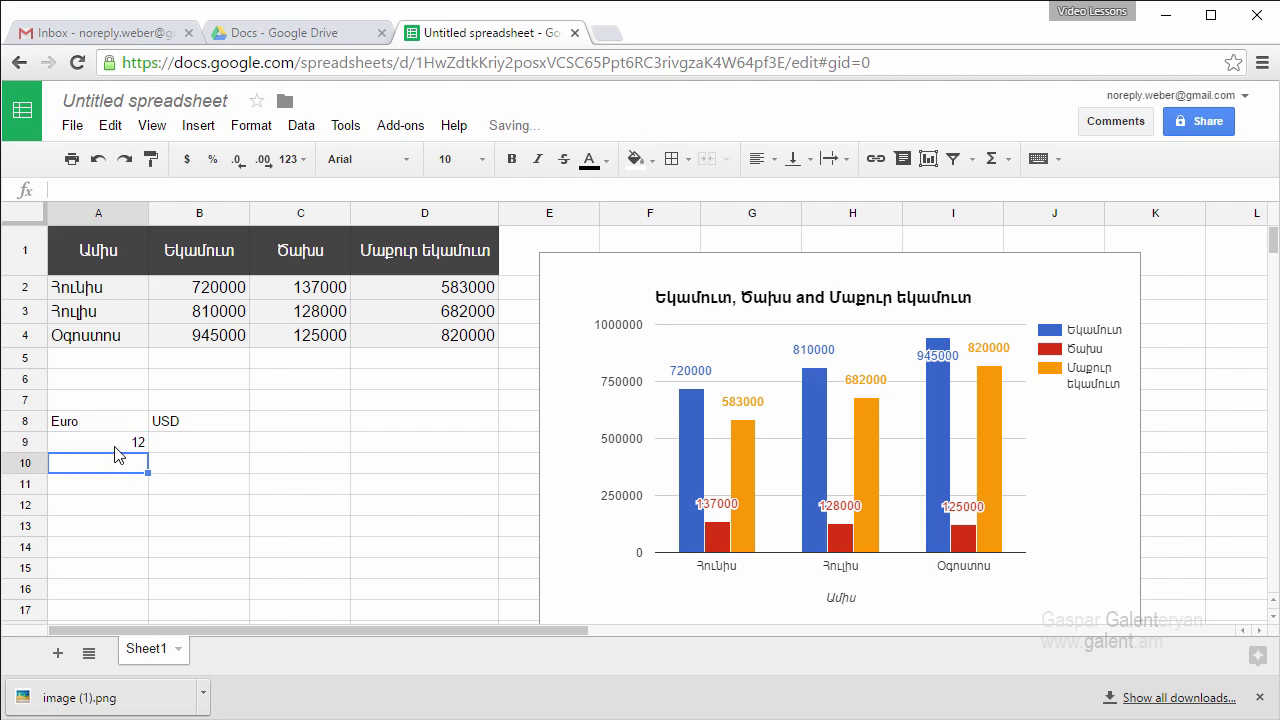
# Step: Format the range A9:B11 with the Euro custom currency
pyautogui.moveTo(115, 447); pyautogui.dragTo(187, 497)
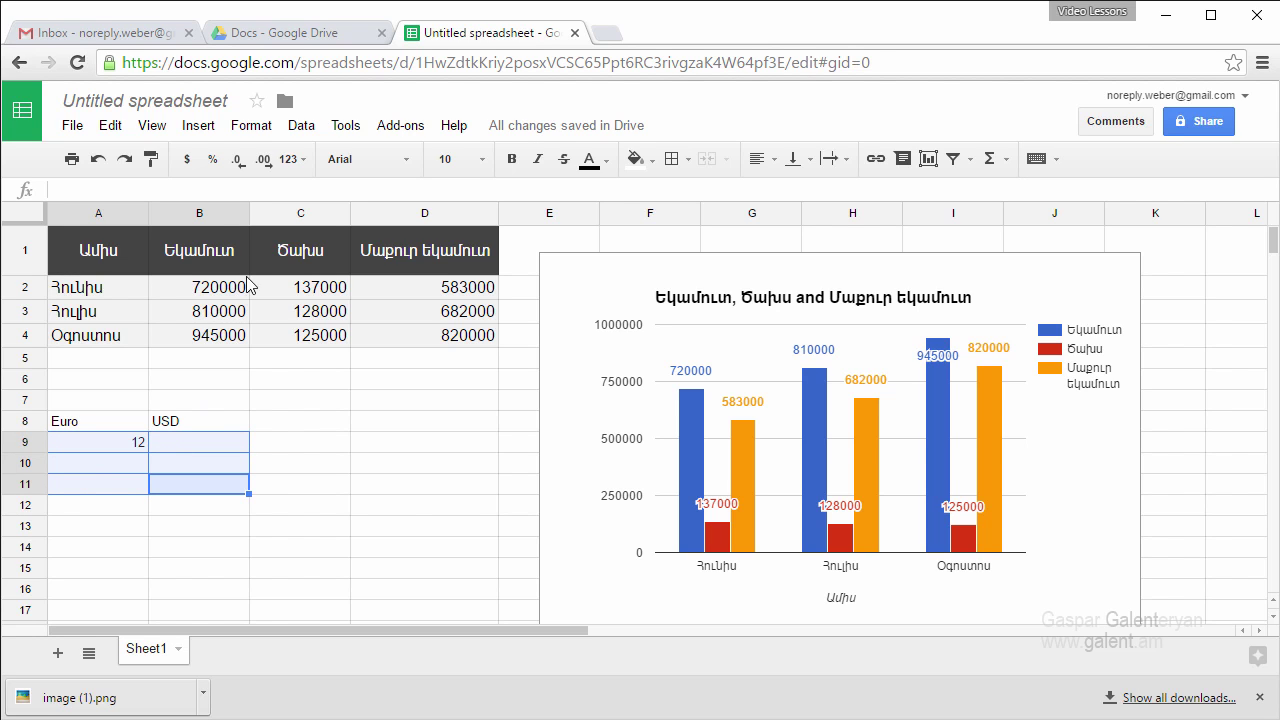
pyautogui.click(254, 127)
pyautogui.moveTo(320, 162)
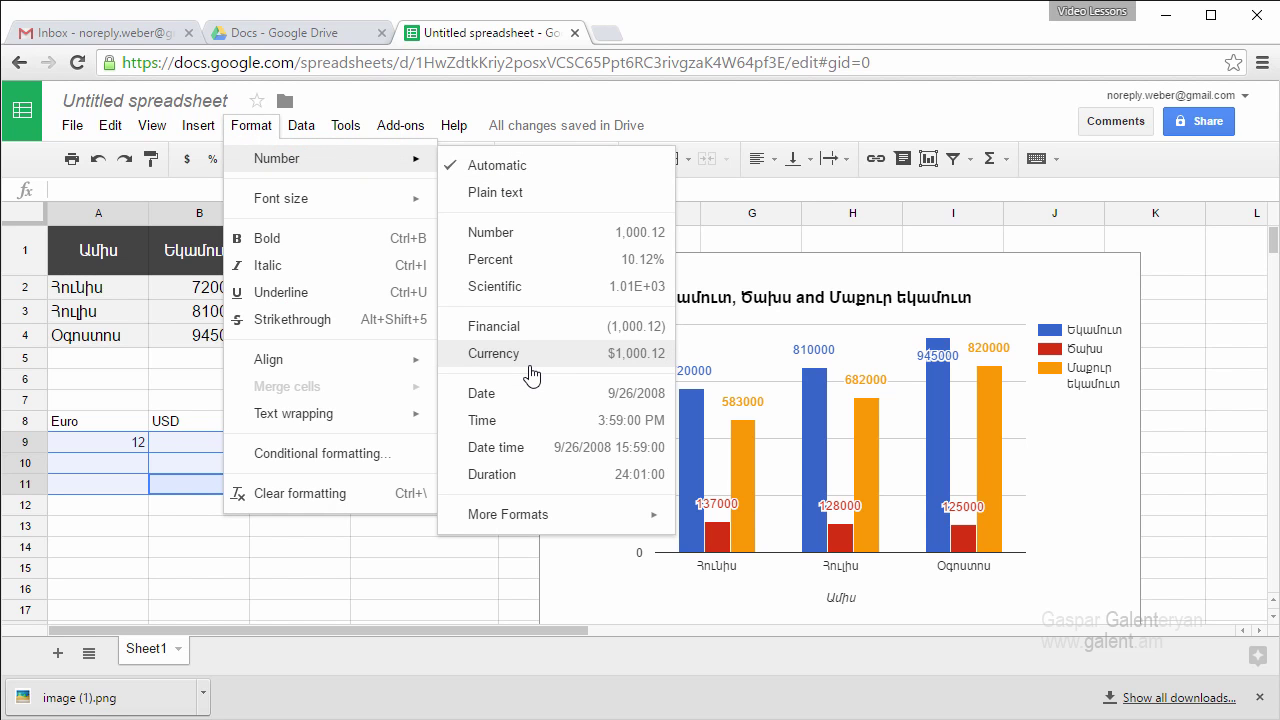
pyautogui.moveTo(554, 522)
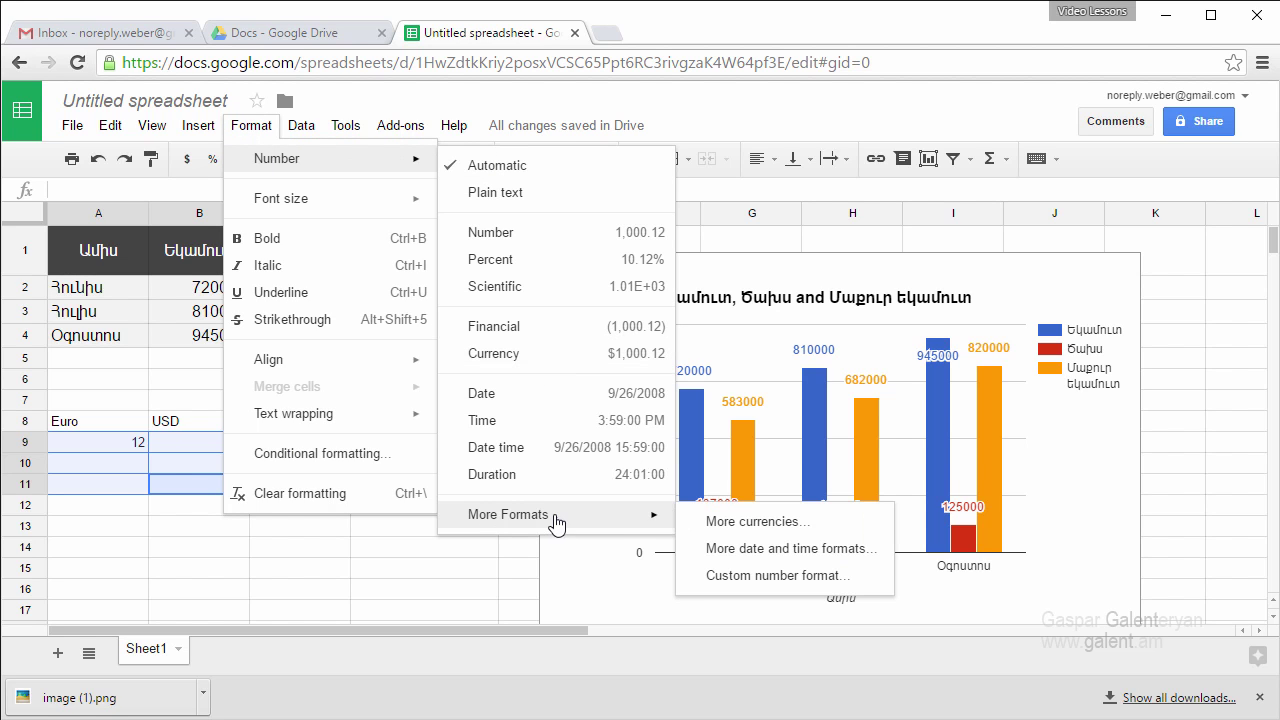
pyautogui.click(762, 523)
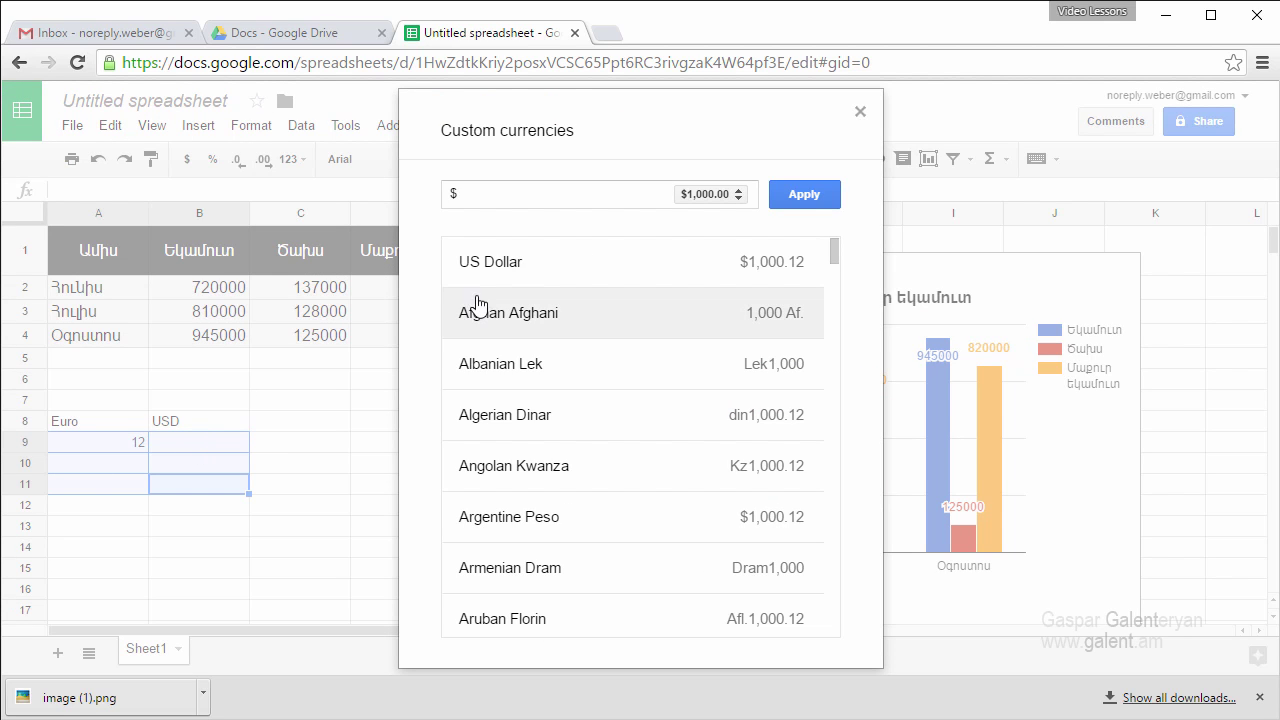
pyautogui.click(460, 194)
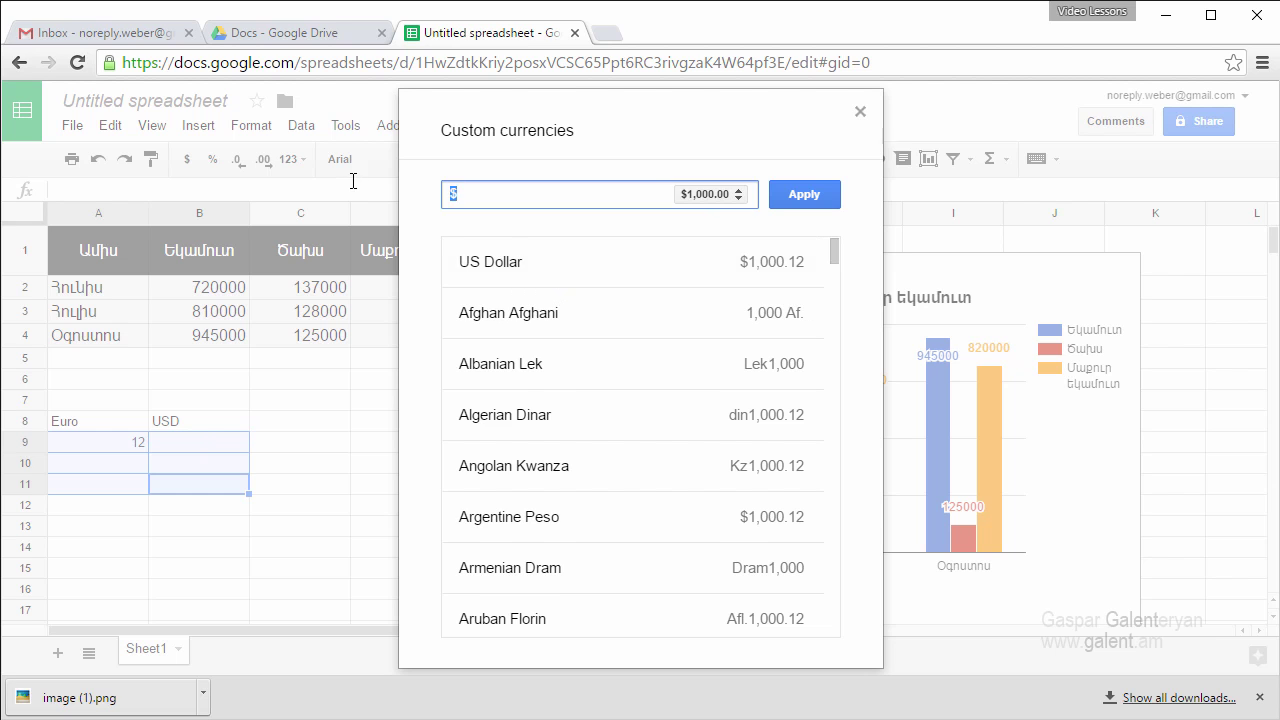
pyautogui.write('eur')
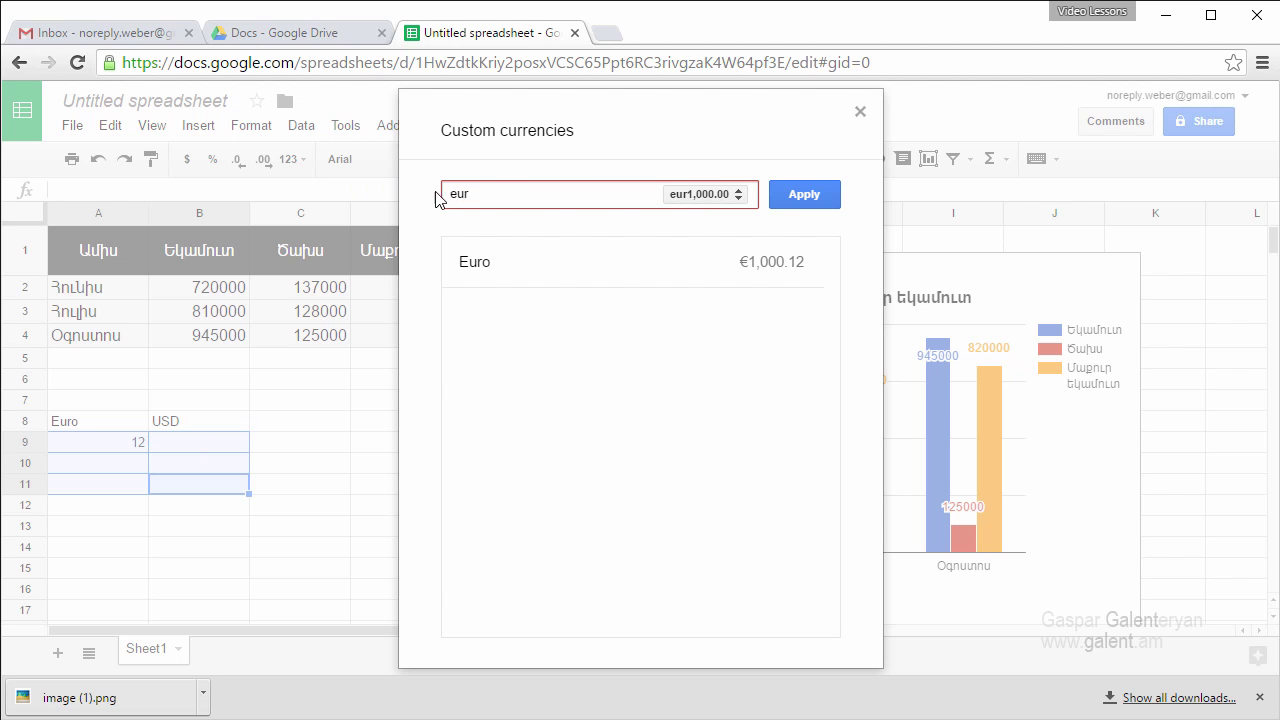
pyautogui.click(537, 270)
pyautogui.click(805, 194)
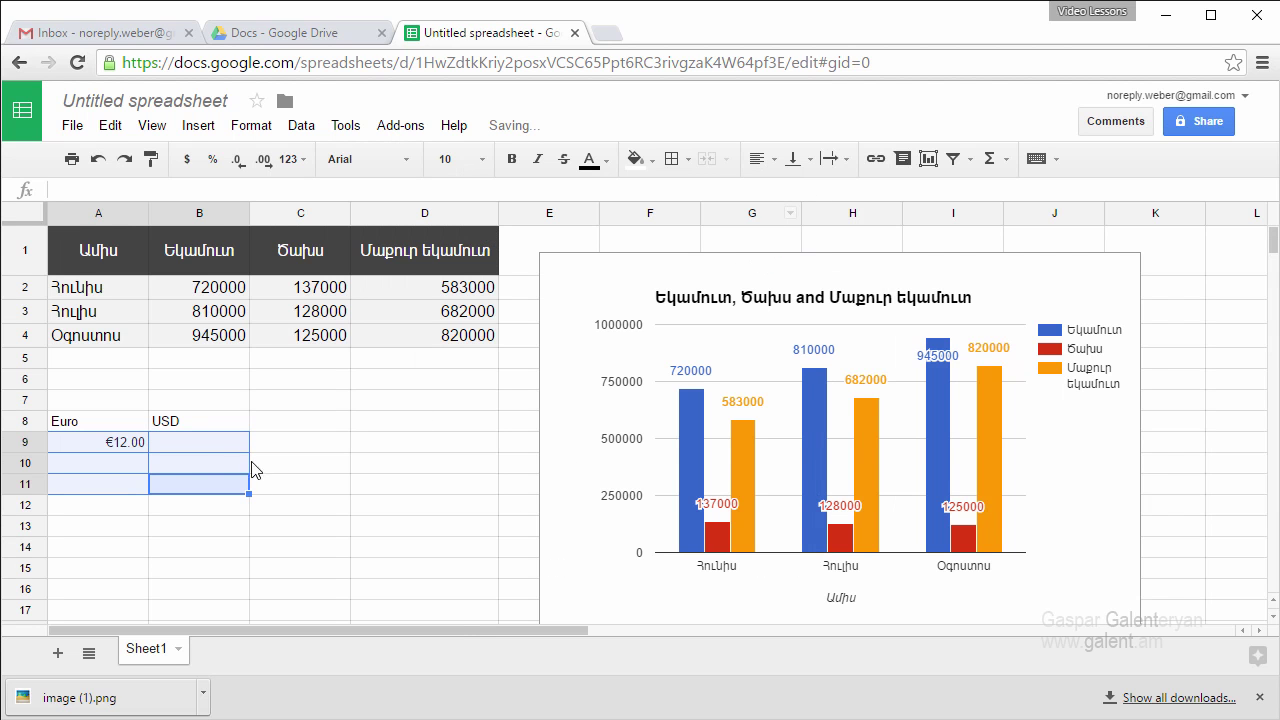
# Step: Format cells B9:B11 under the USD header with the standard dollar Currency number format
pyautogui.click(216, 444)
pyautogui.keyDown('shift'); pyautogui.click(199, 468); pyautogui.keyUp('shift')
pyautogui.keyDown('shift'); pyautogui.click(194, 492); pyautogui.keyUp('shift')
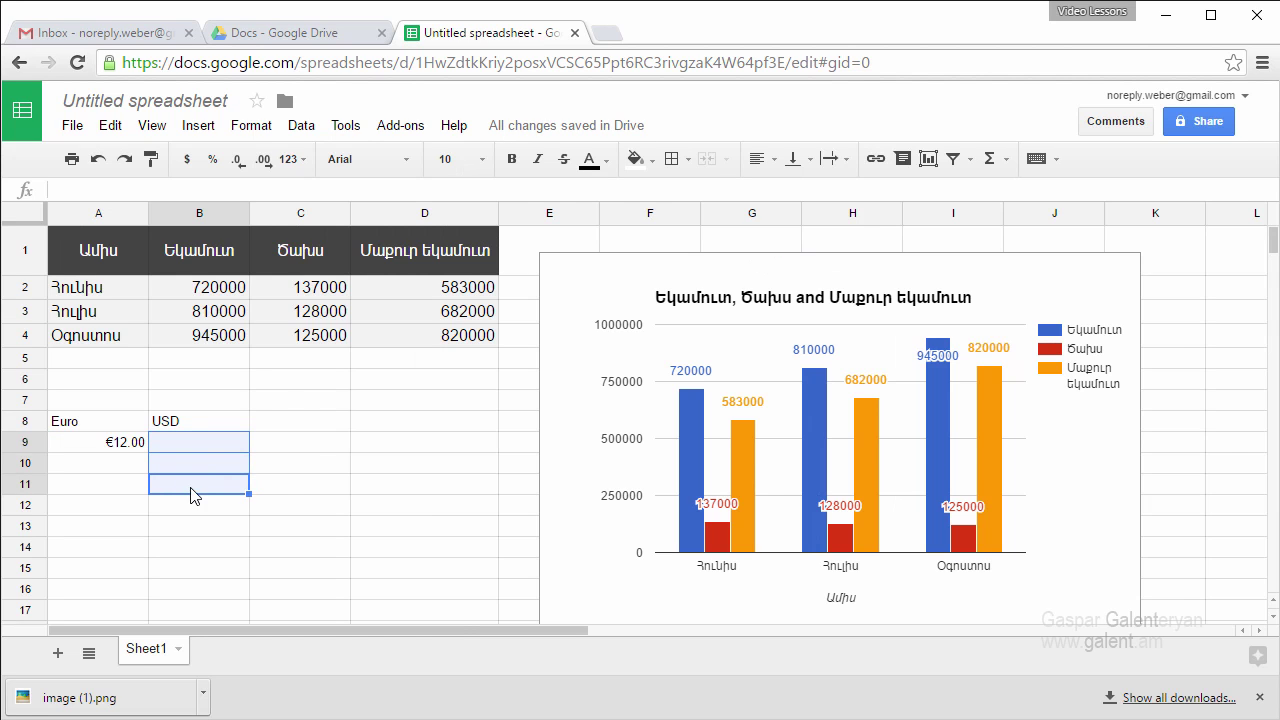
pyautogui.click(254, 126)
pyautogui.moveTo(268, 161)
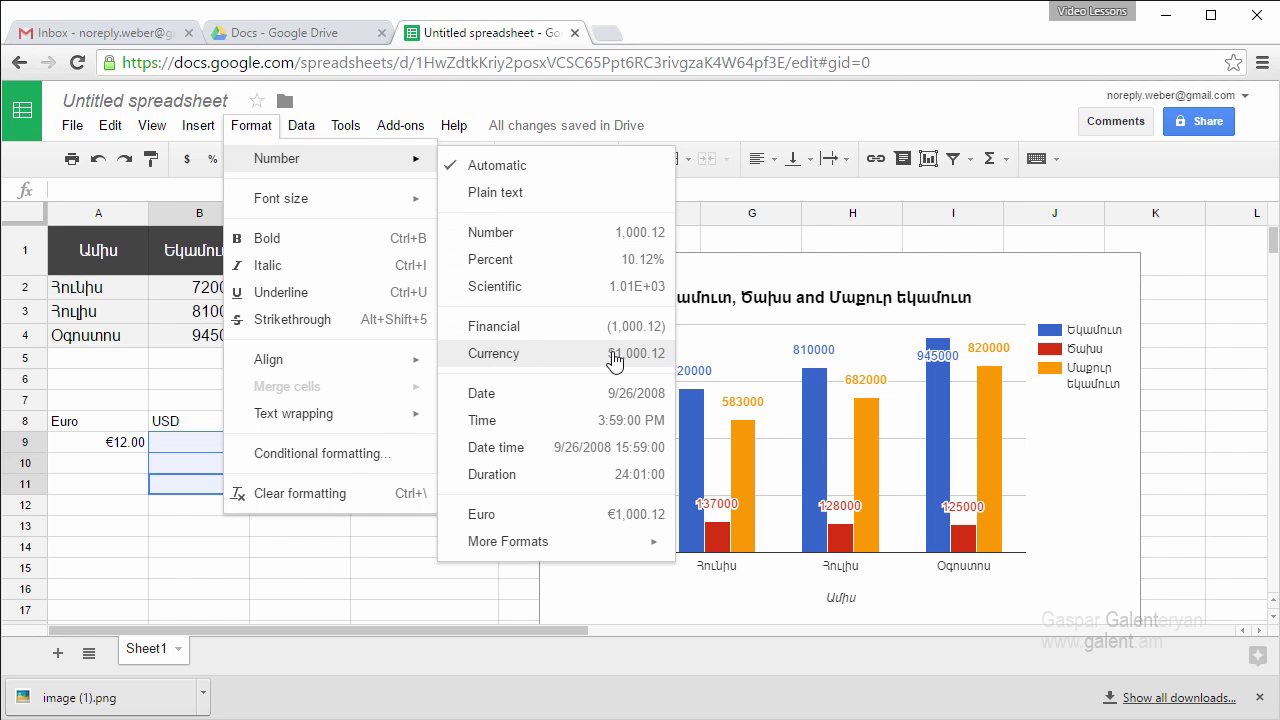
pyautogui.click(517, 361)
# Step: Enter the remaining Euro amounts, 17 in cell A10 and 9 in cell A11
pyautogui.click(117, 465)
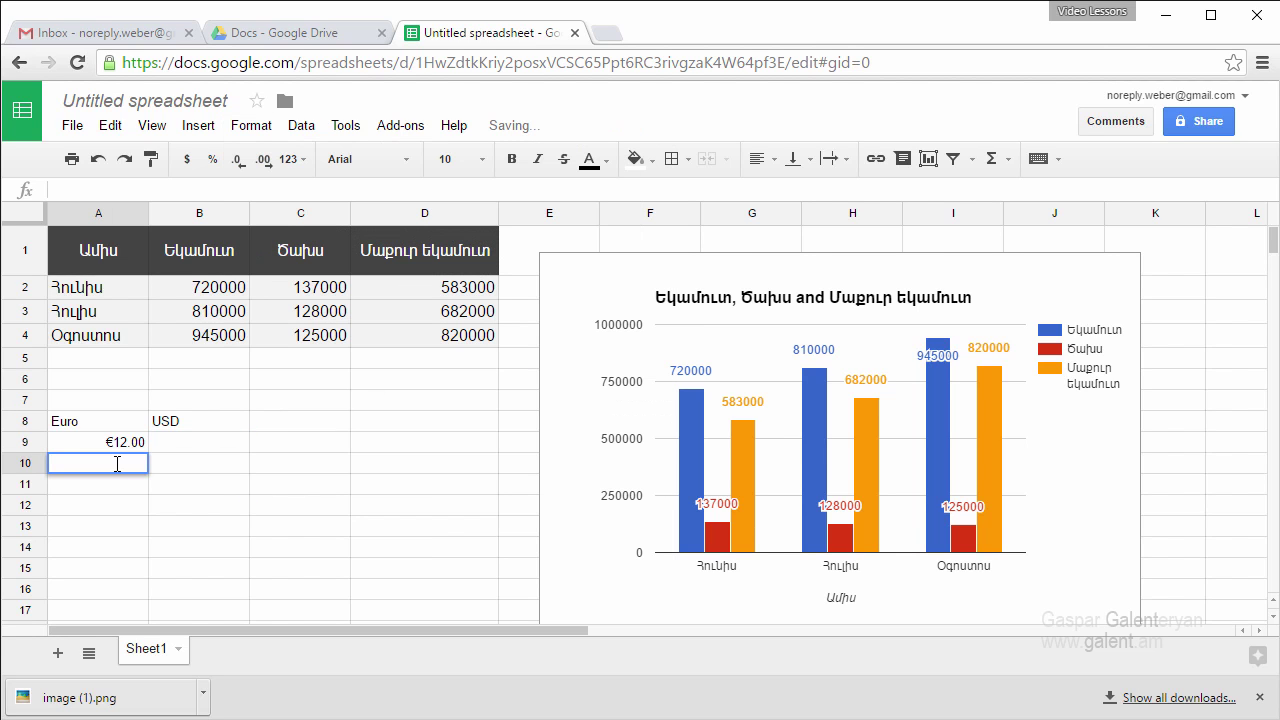
pyautogui.write('17')
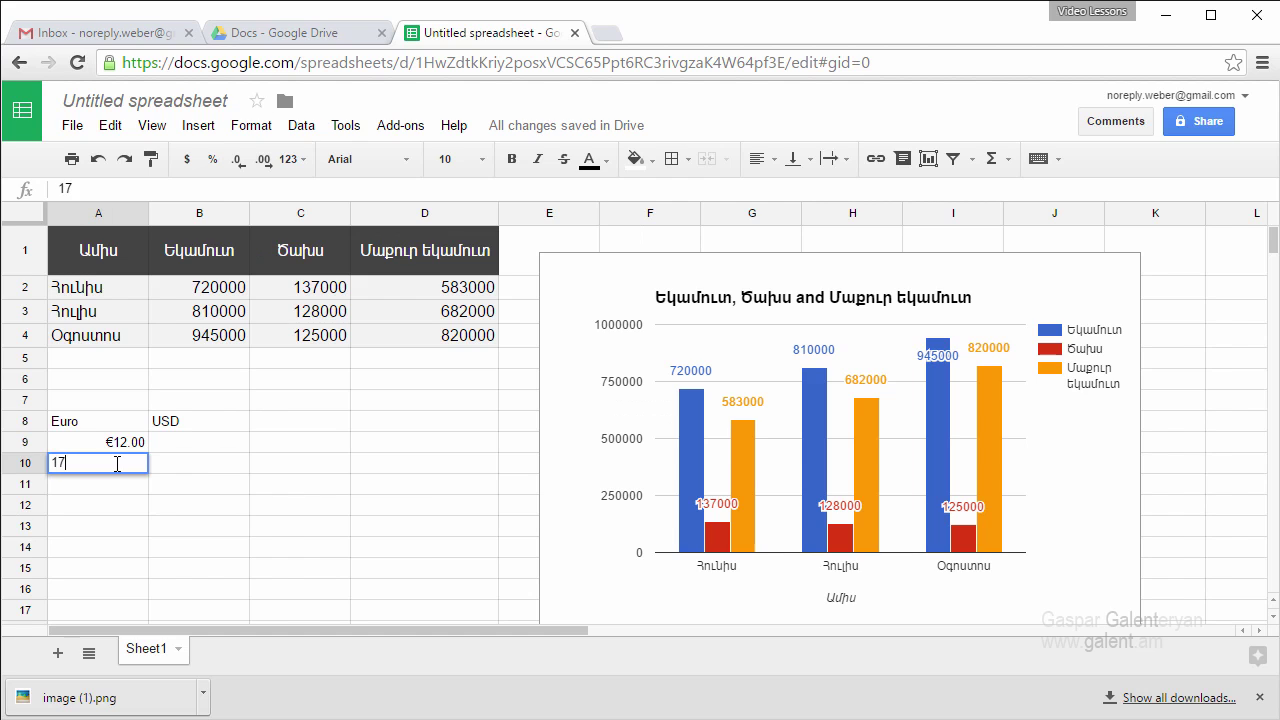
pyautogui.press('Return')
pyautogui.doubleClick(124, 487)
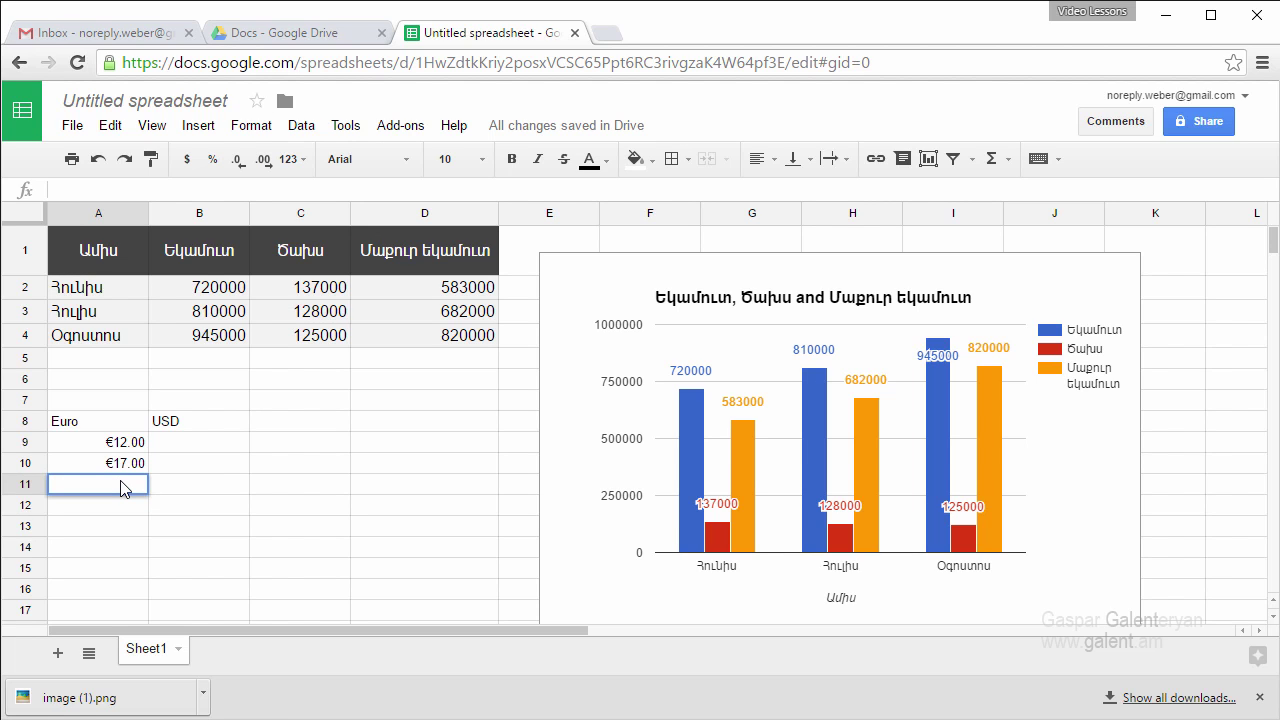
pyautogui.write('9')
pyautogui.press('Return')
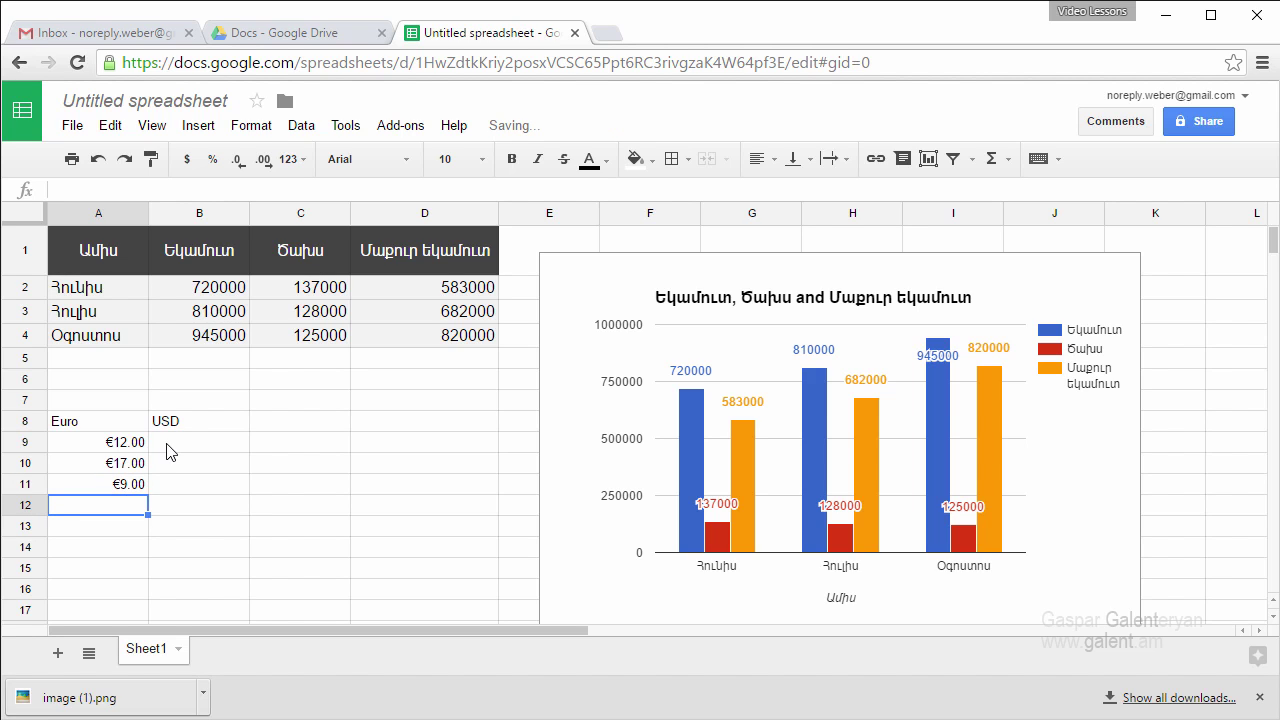
# Step: Enter the exchange-rate formula =GOOGLEFINANCE("currency:eurusd") in cell B9
pyautogui.click(167, 450)
pyautogui.doubleClick(185, 441)
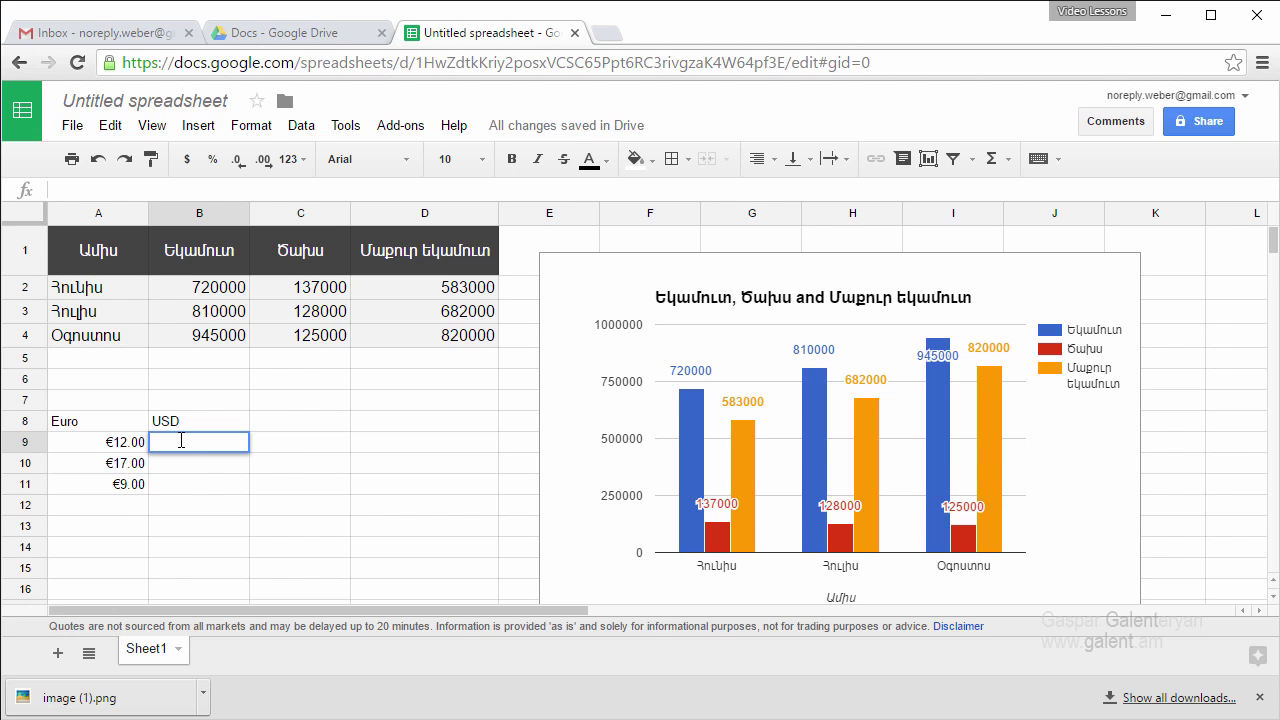
pyautogui.write('=goog')
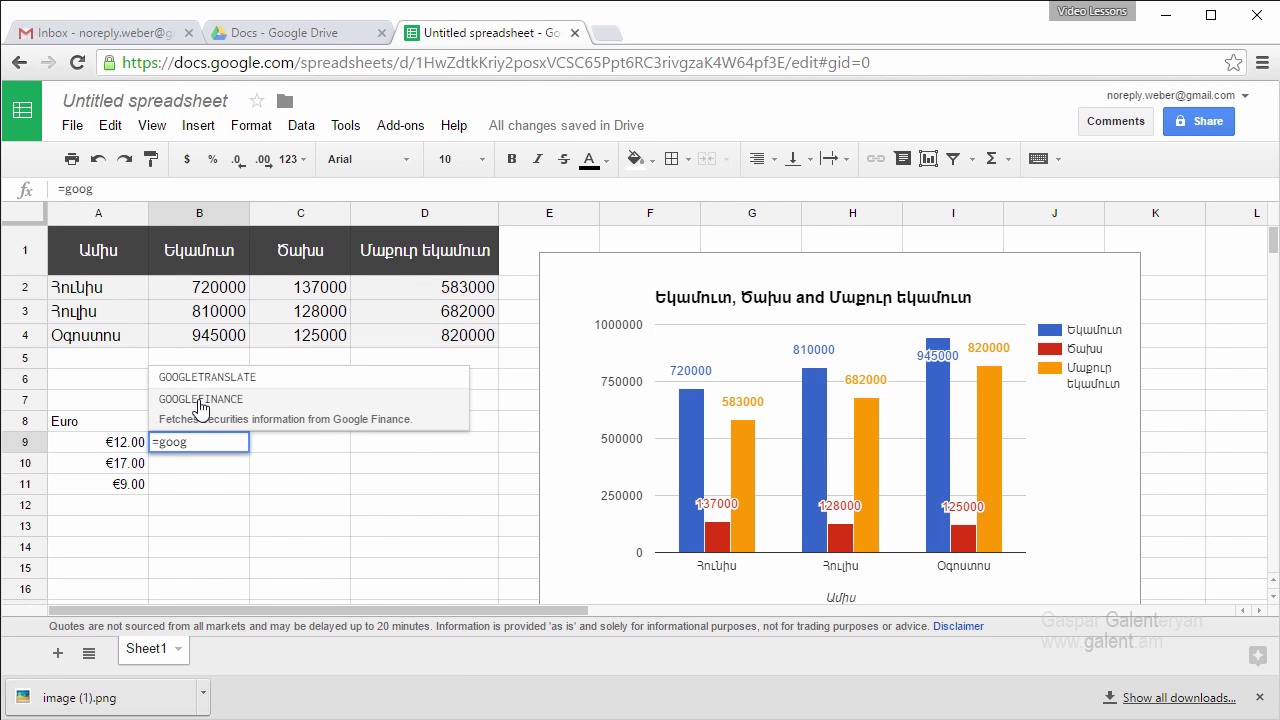
pyautogui.click(226, 419)
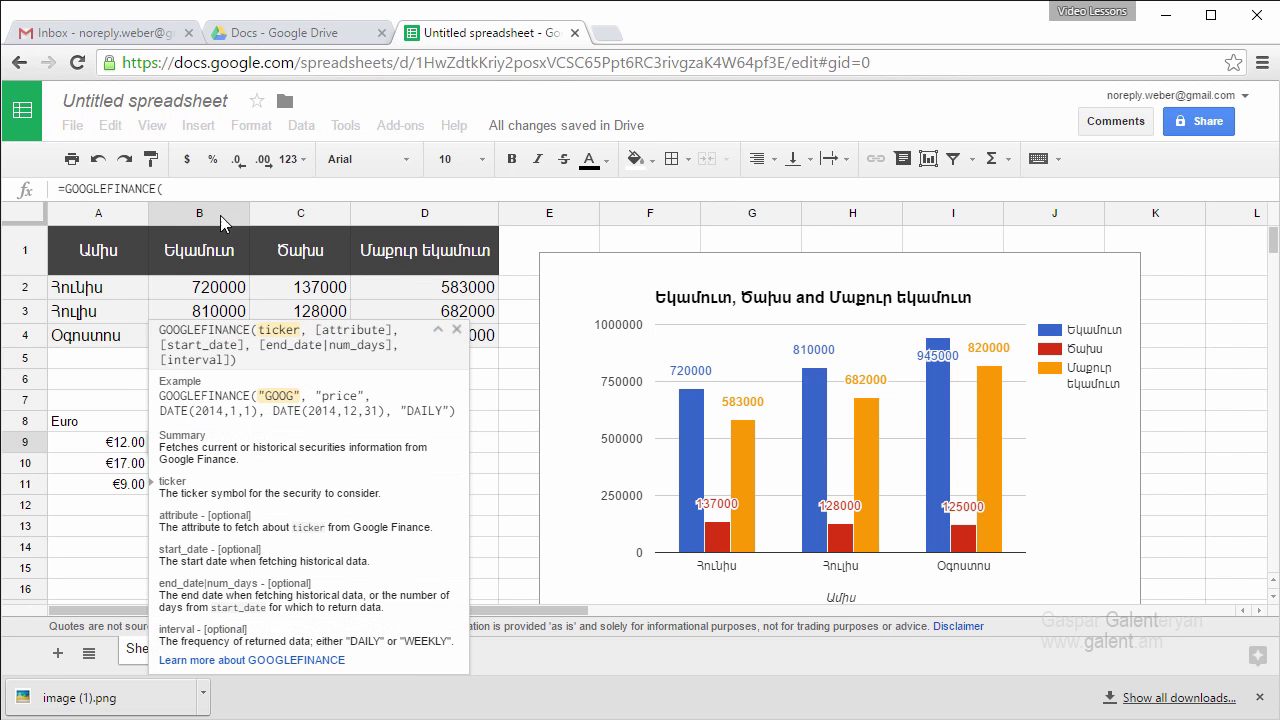
pyautogui.click(180, 188)
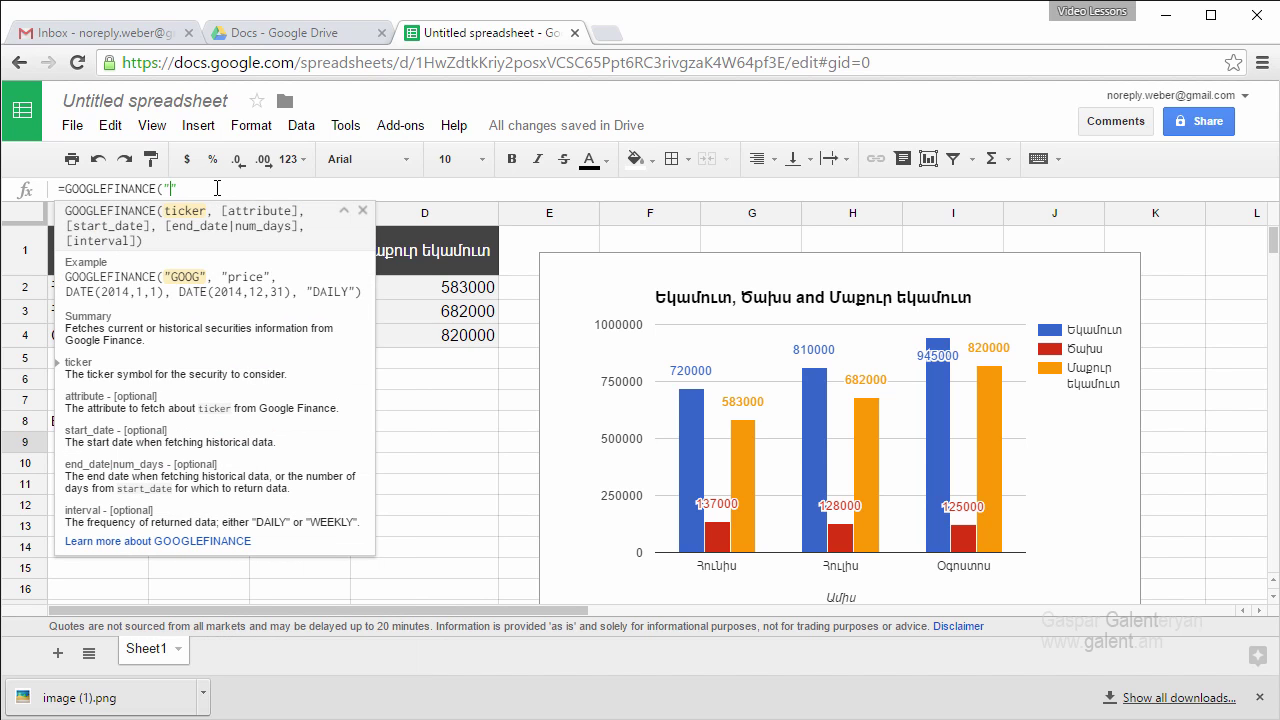
pyautogui.write('"currency')
pyautogui.click(190, 188)
pyautogui.write('r')
pyautogui.click(228, 188)
pyautogui.write(':eurusd')
pyautogui.press('Right')
pyautogui.write(')')
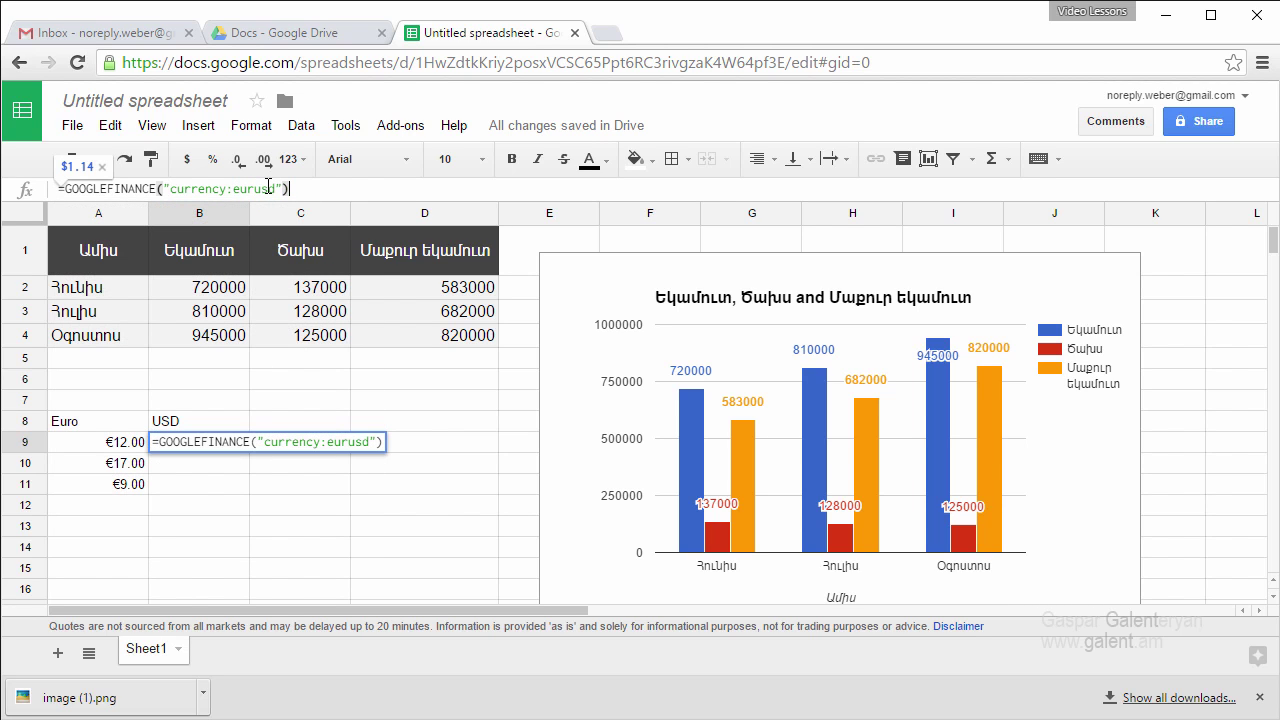
pyautogui.press('Return')
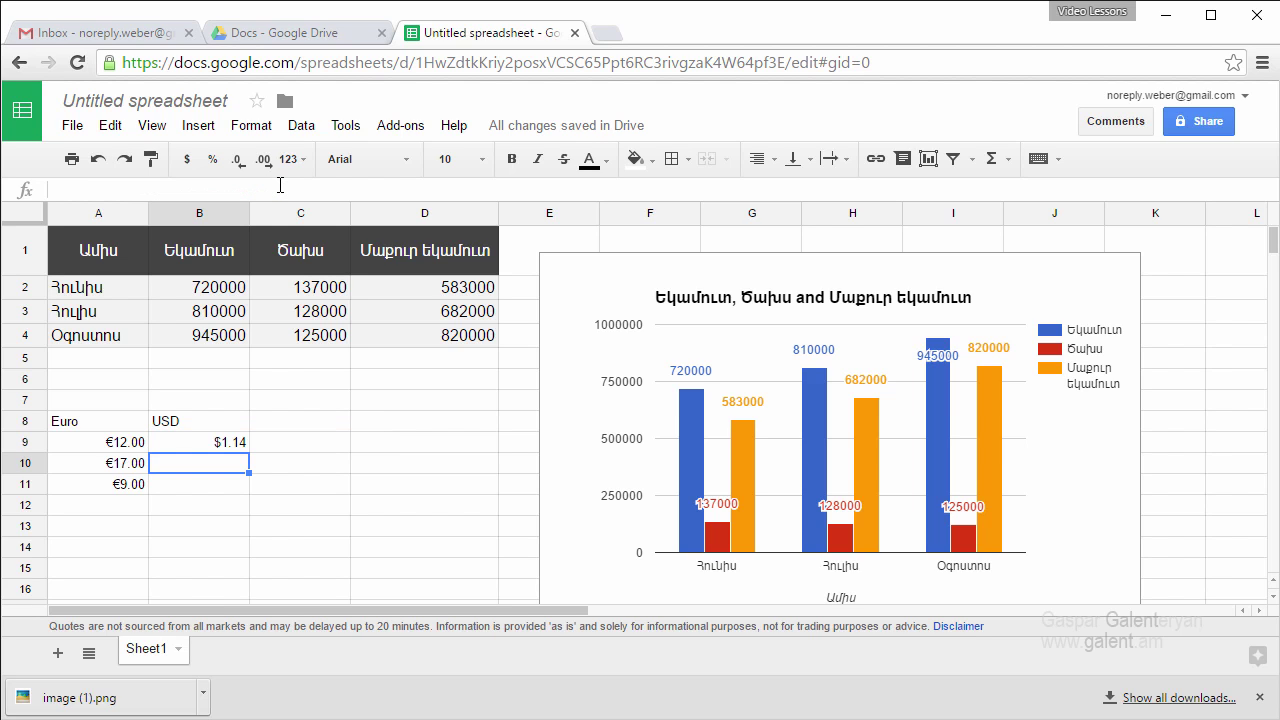
# Step: Edit the formula in cell B9 to multiply the exchange rate by 12: =12*GOOGLEFINANCE("currency:eurusd")
pyautogui.click(237, 446)
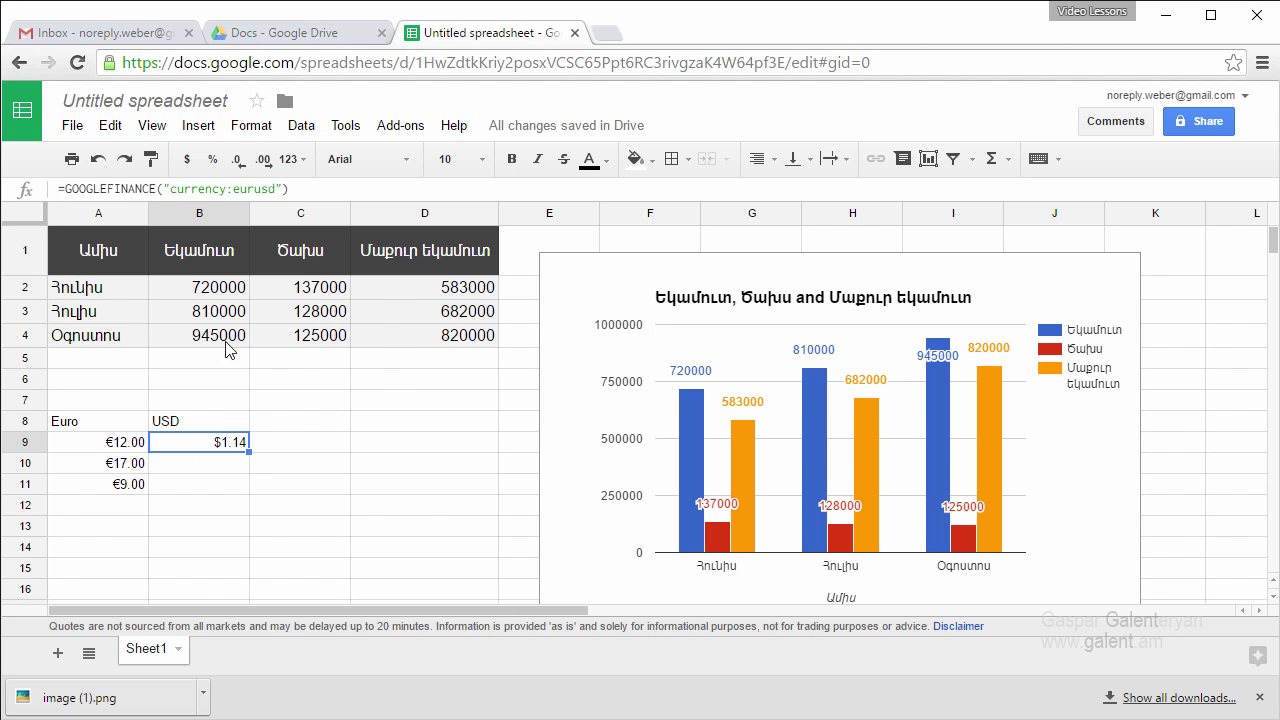
pyautogui.click(172, 188)
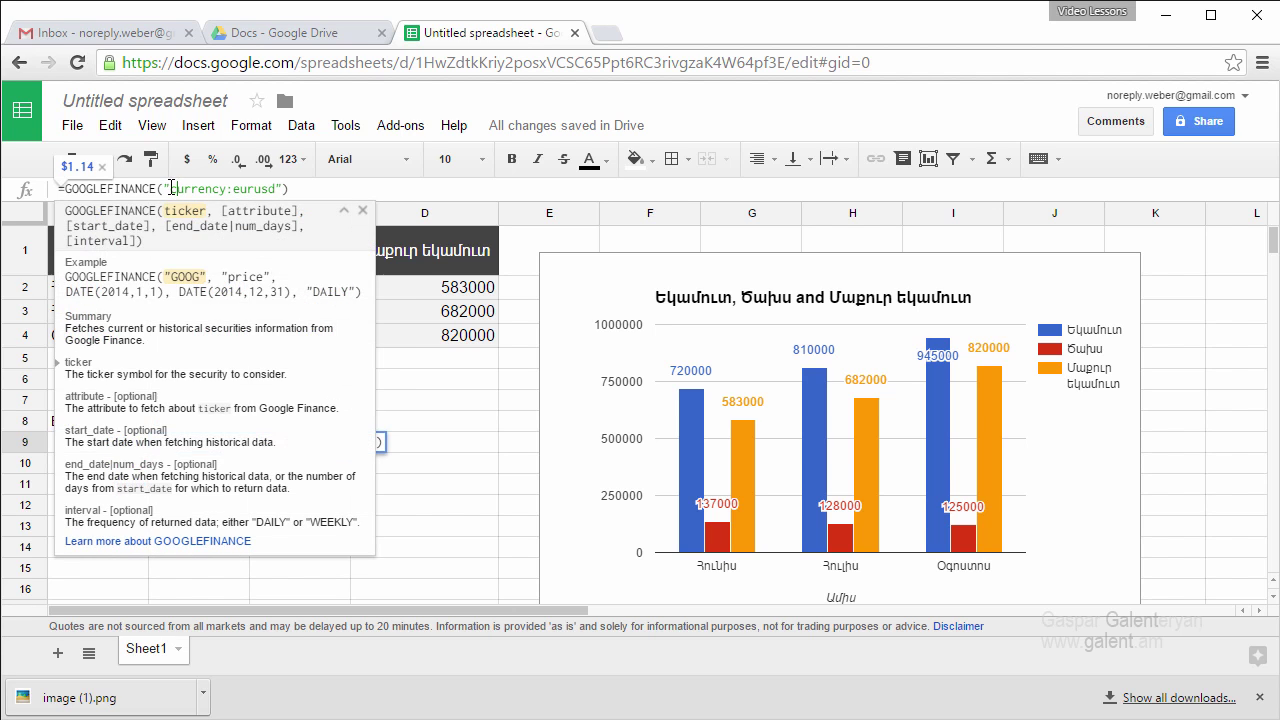
pyautogui.click(66, 190)
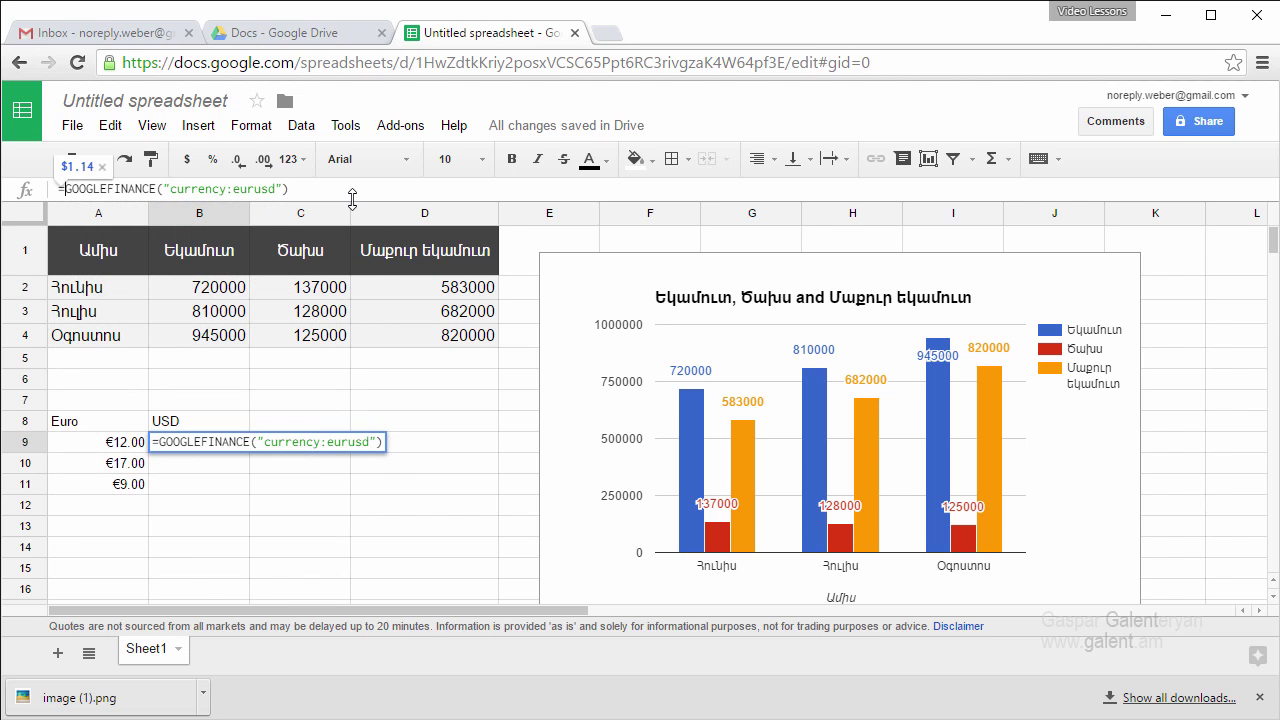
pyautogui.write('12')
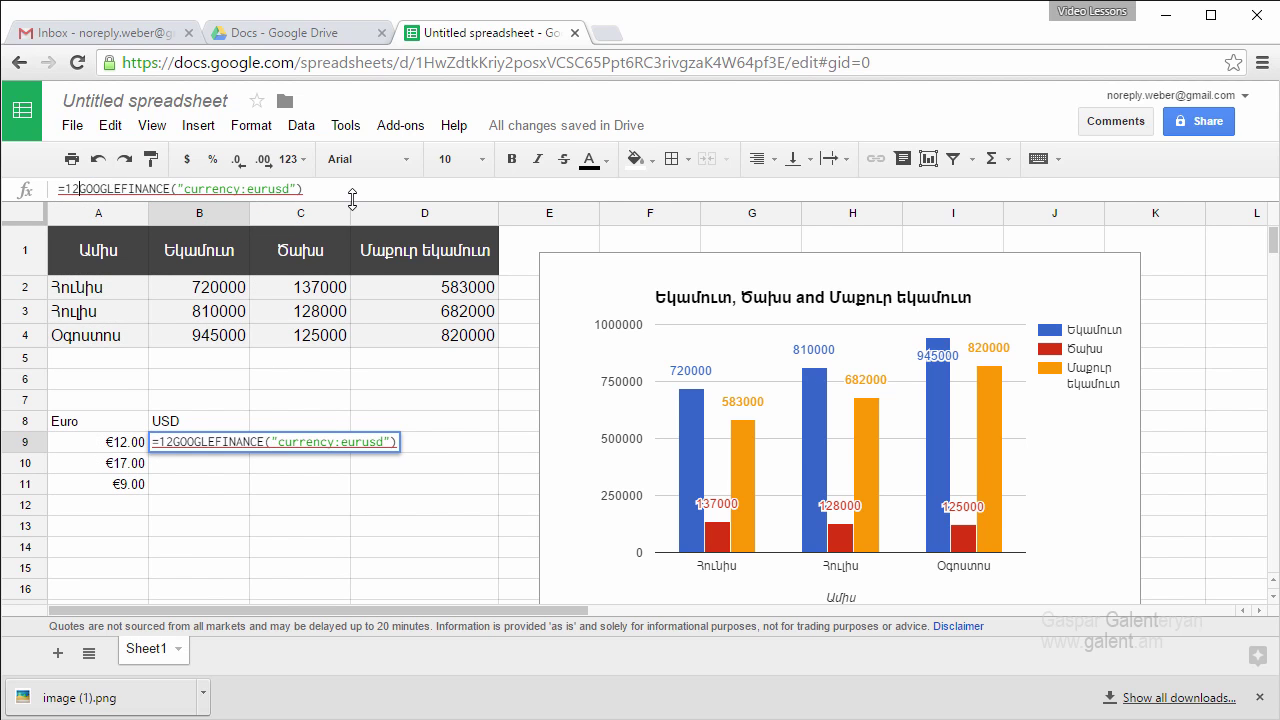
pyautogui.write('*')
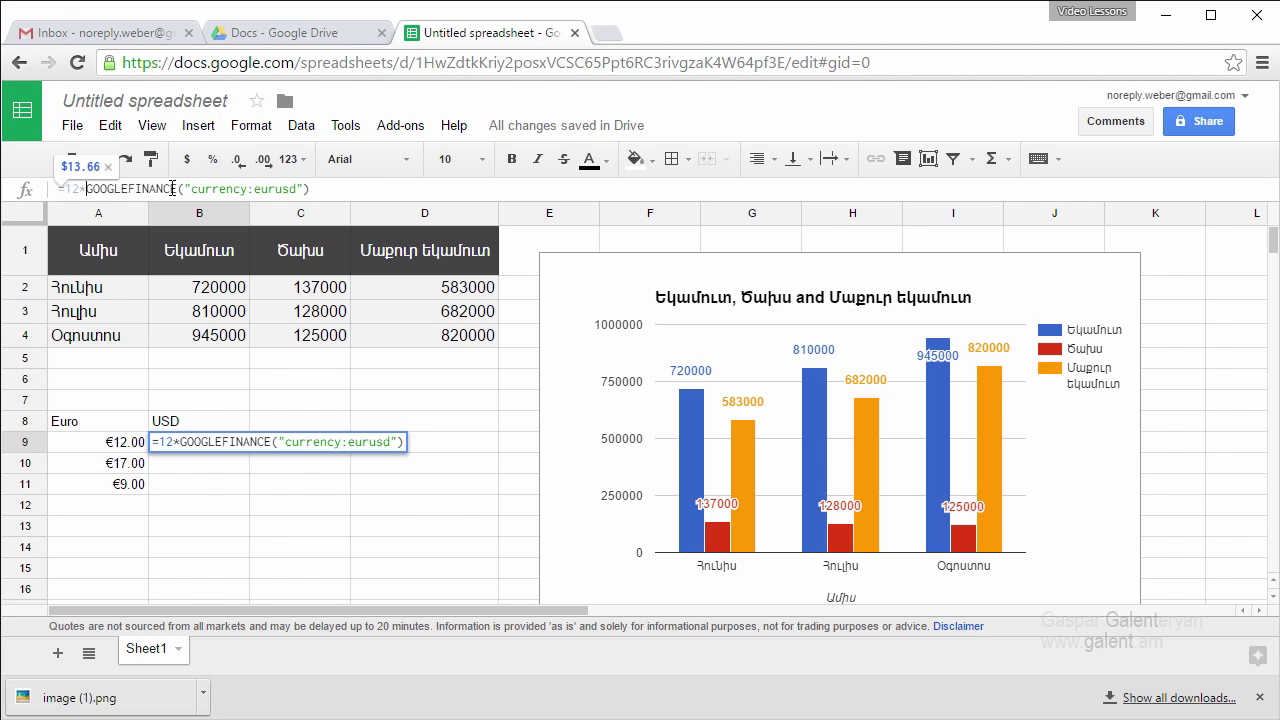
pyautogui.press('Return')
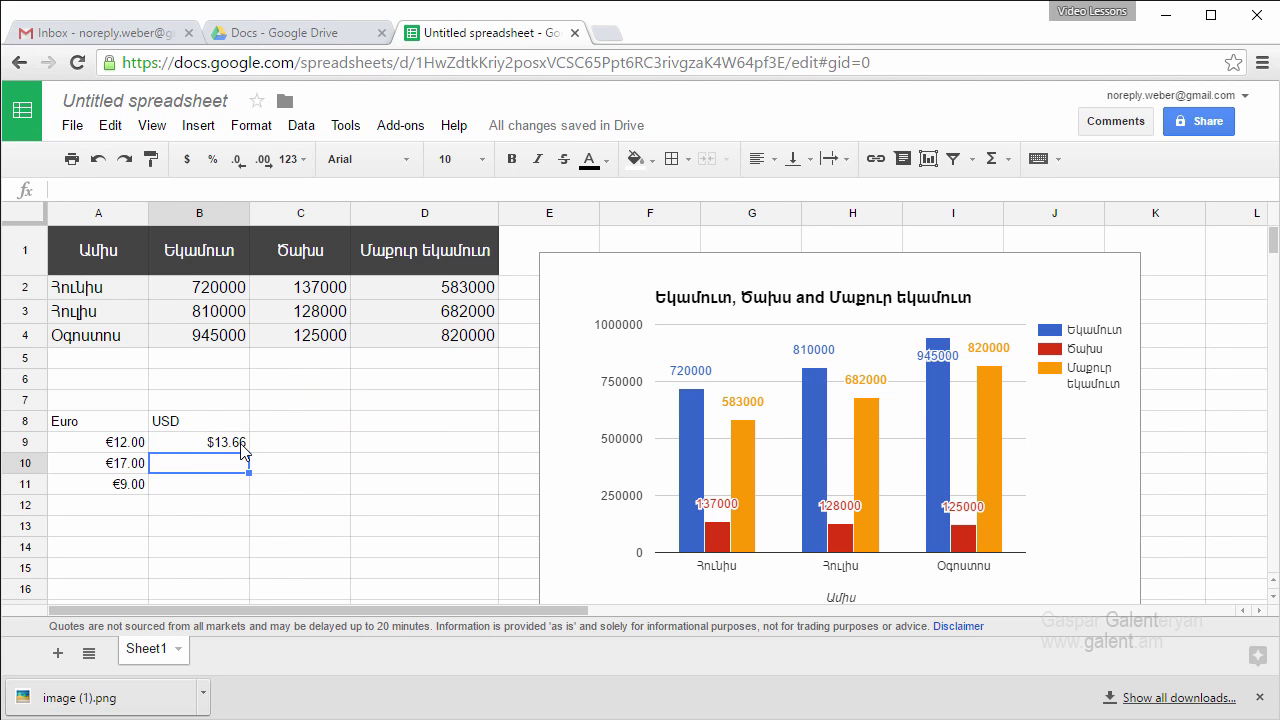
# Step: Replace the constant 12 in the B9 formula with the cell reference A9
pyautogui.click(236, 450)
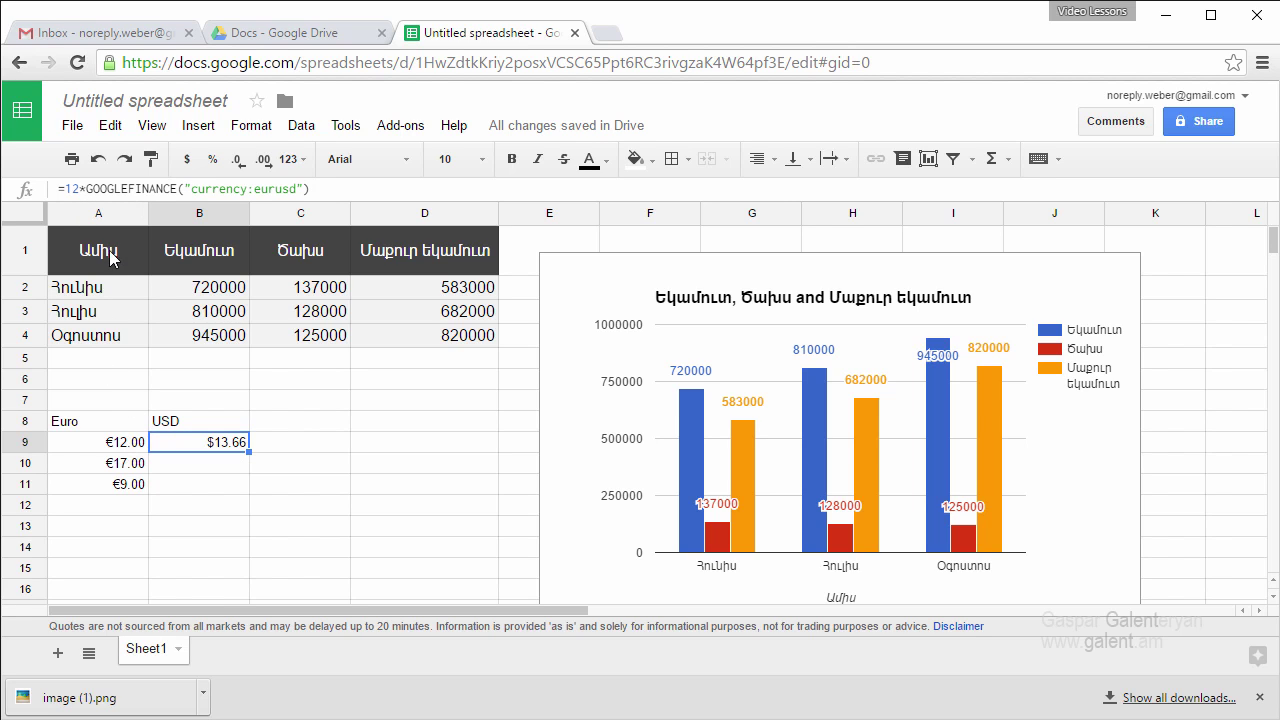
pyautogui.doubleClick(80, 188)
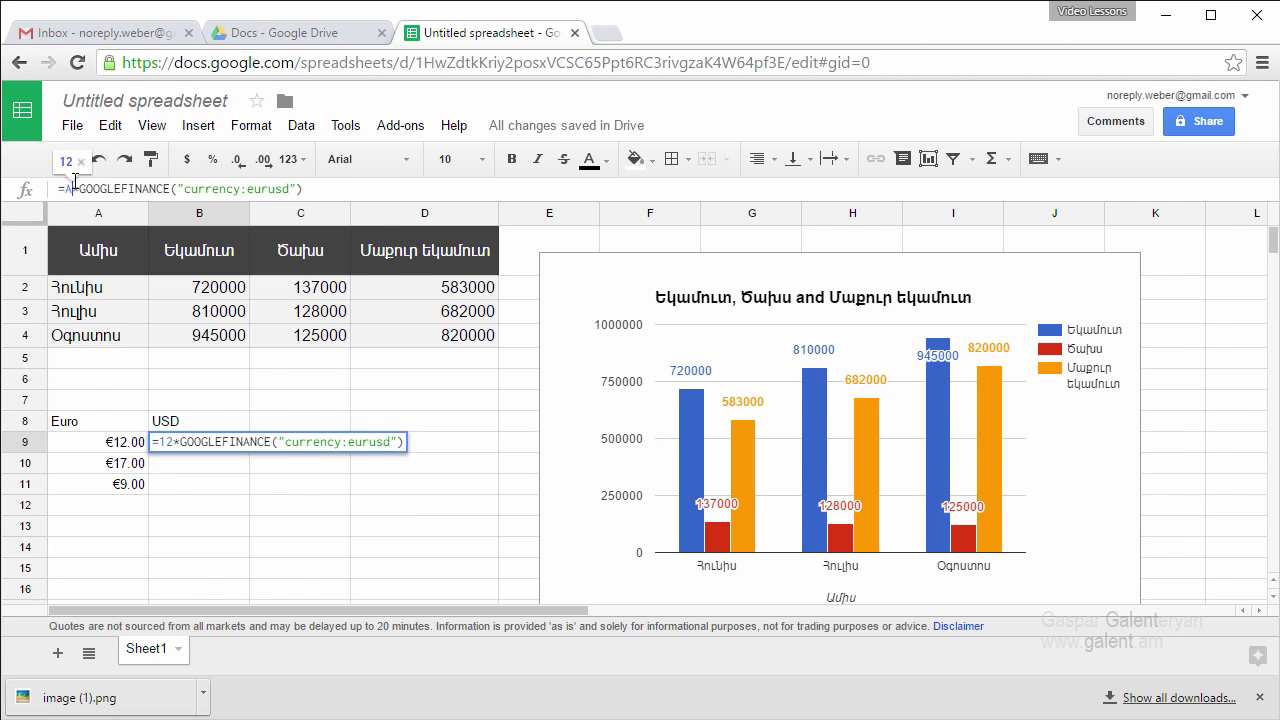
pyautogui.write('A9')
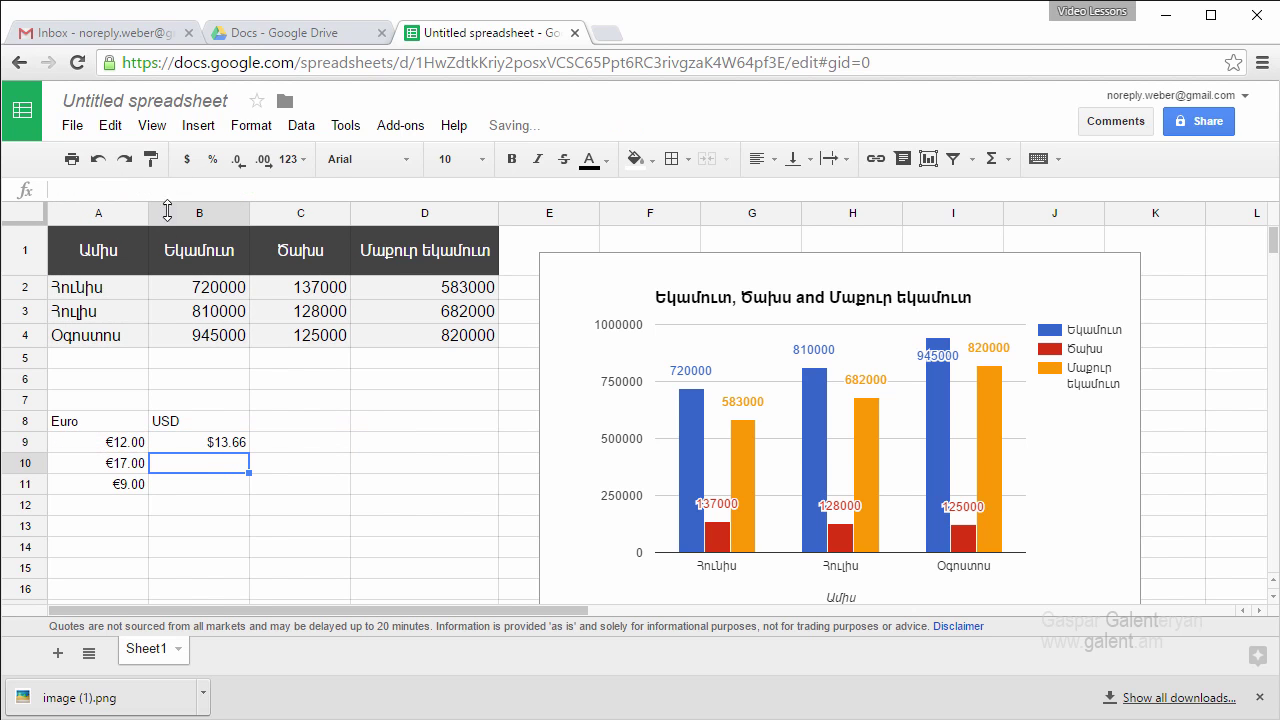
# Step: Fill the B9 conversion formula down through B11 and check the copied formulas against their Euro amounts
pyautogui.click(227, 446)
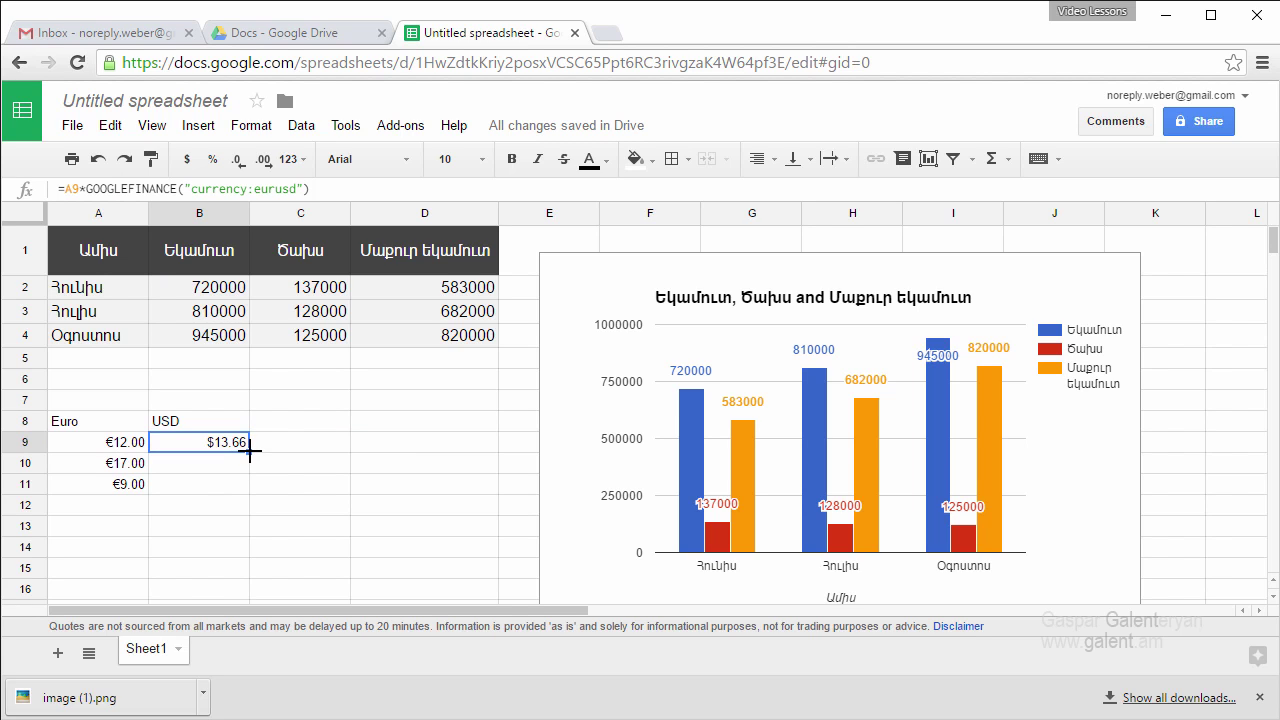
pyautogui.moveTo(250, 453); pyautogui.dragTo(248, 485)
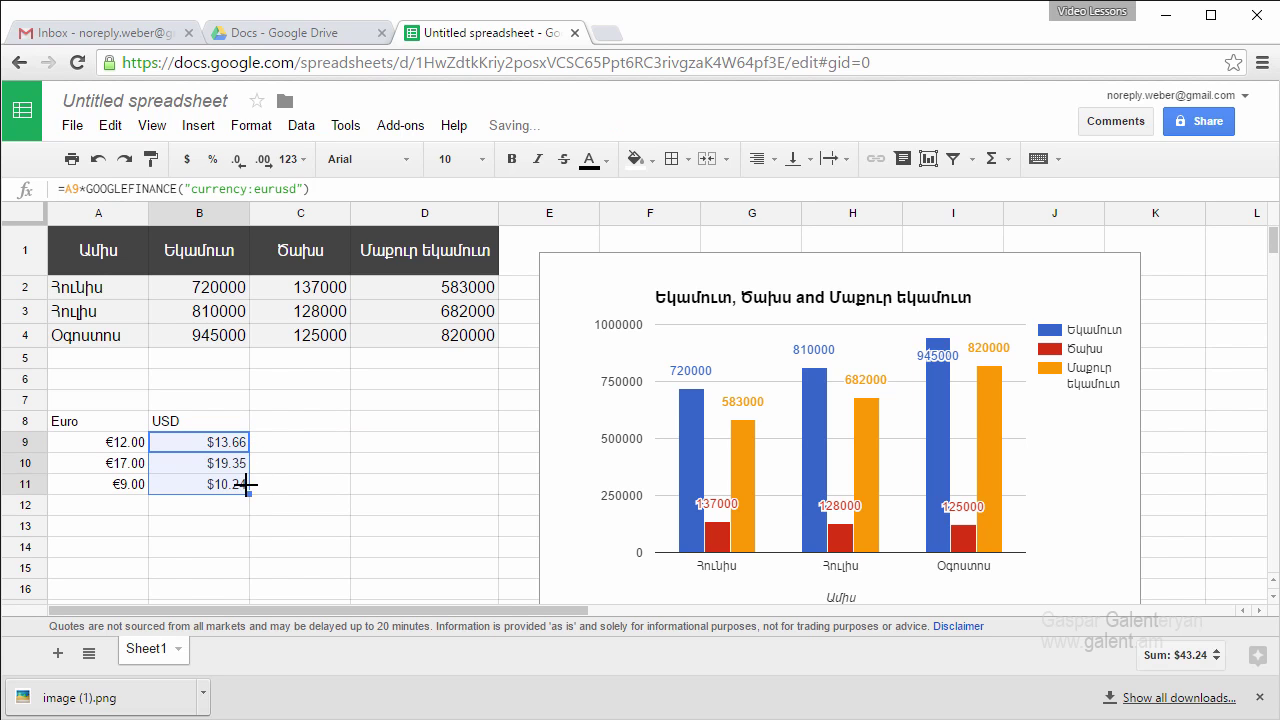
pyautogui.click(136, 464)
pyautogui.click(238, 466)
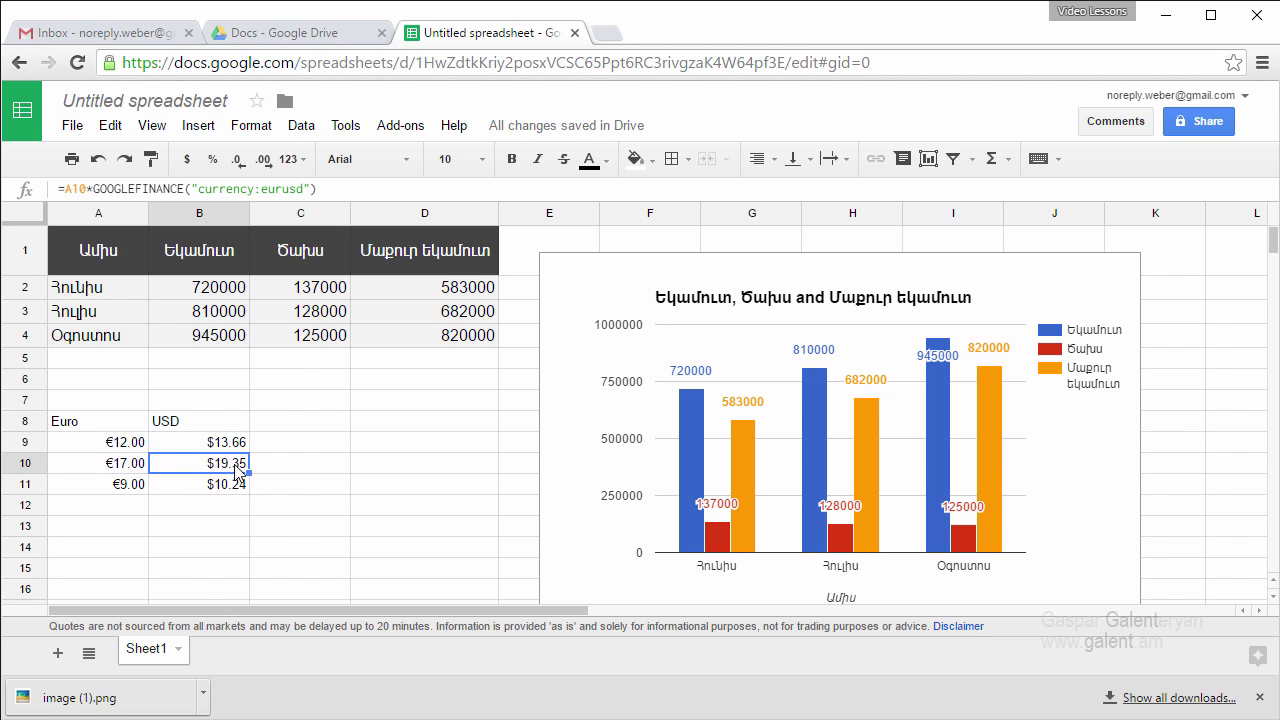
pyautogui.click(122, 486)
pyautogui.click(222, 486)
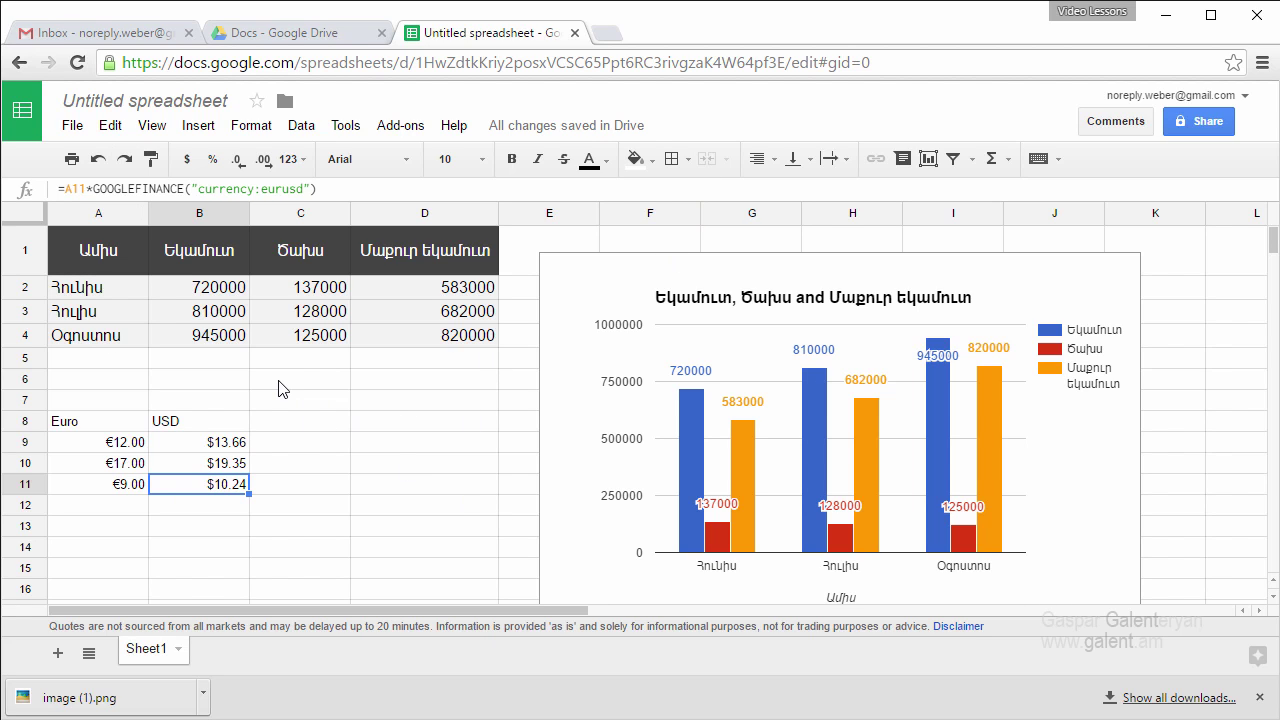
pyautogui.click(74, 129)
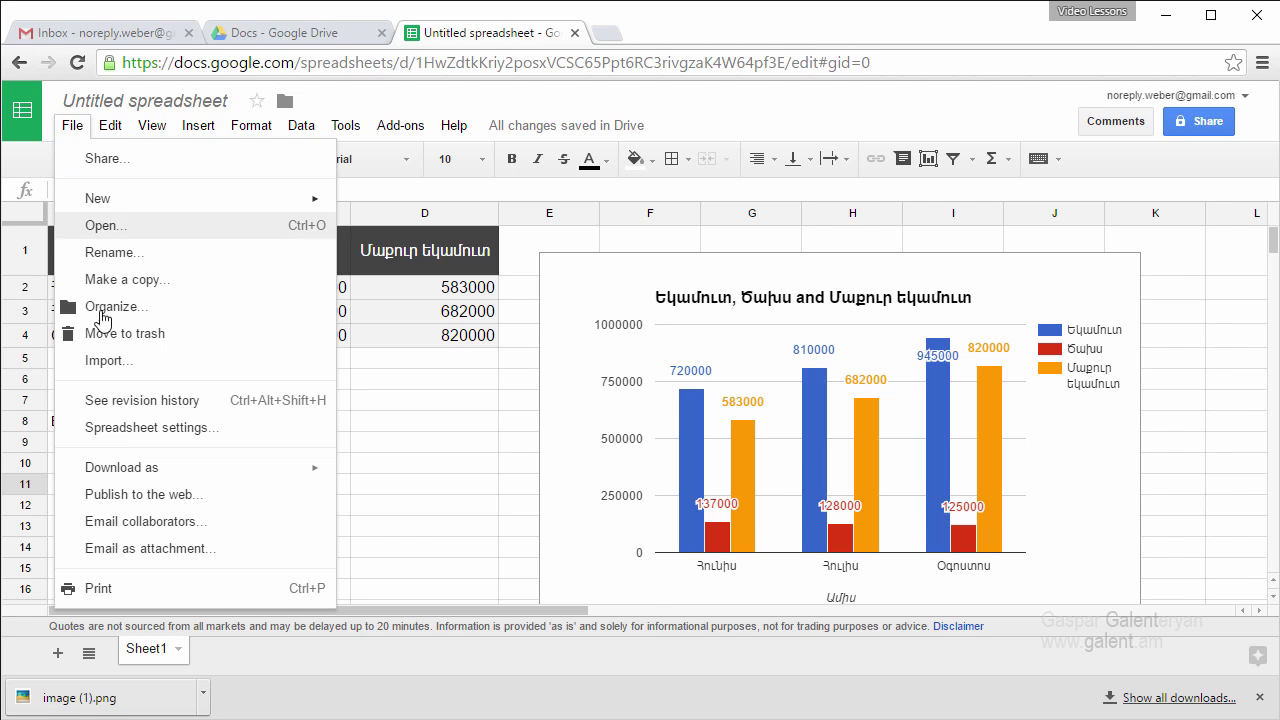
pyautogui.moveTo(271, 477)
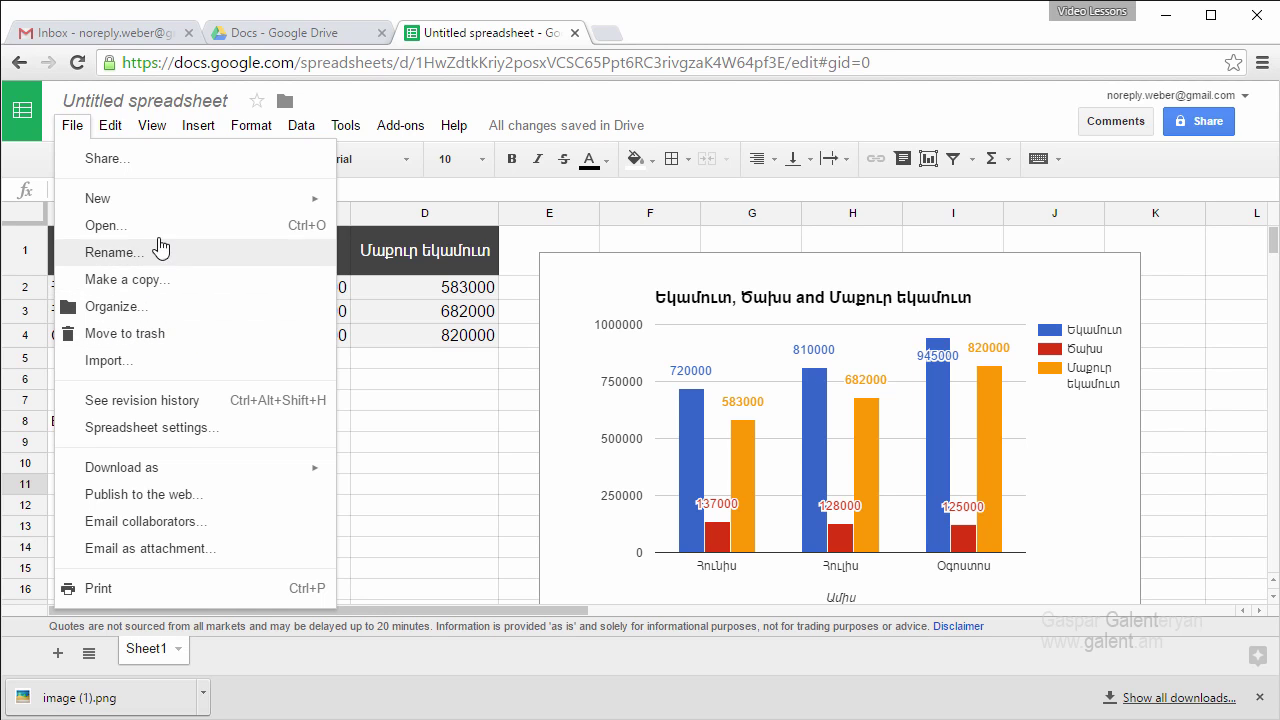
pyautogui.moveTo(110, 127)
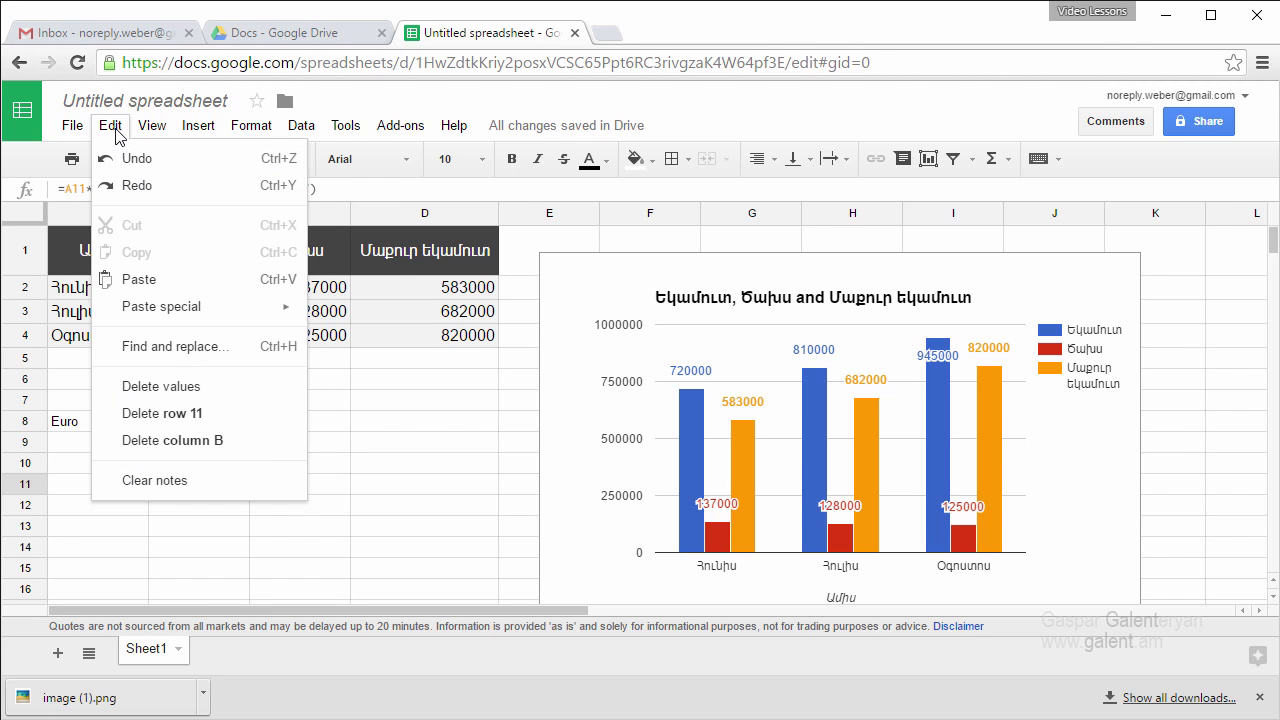
pyautogui.moveTo(206, 130)
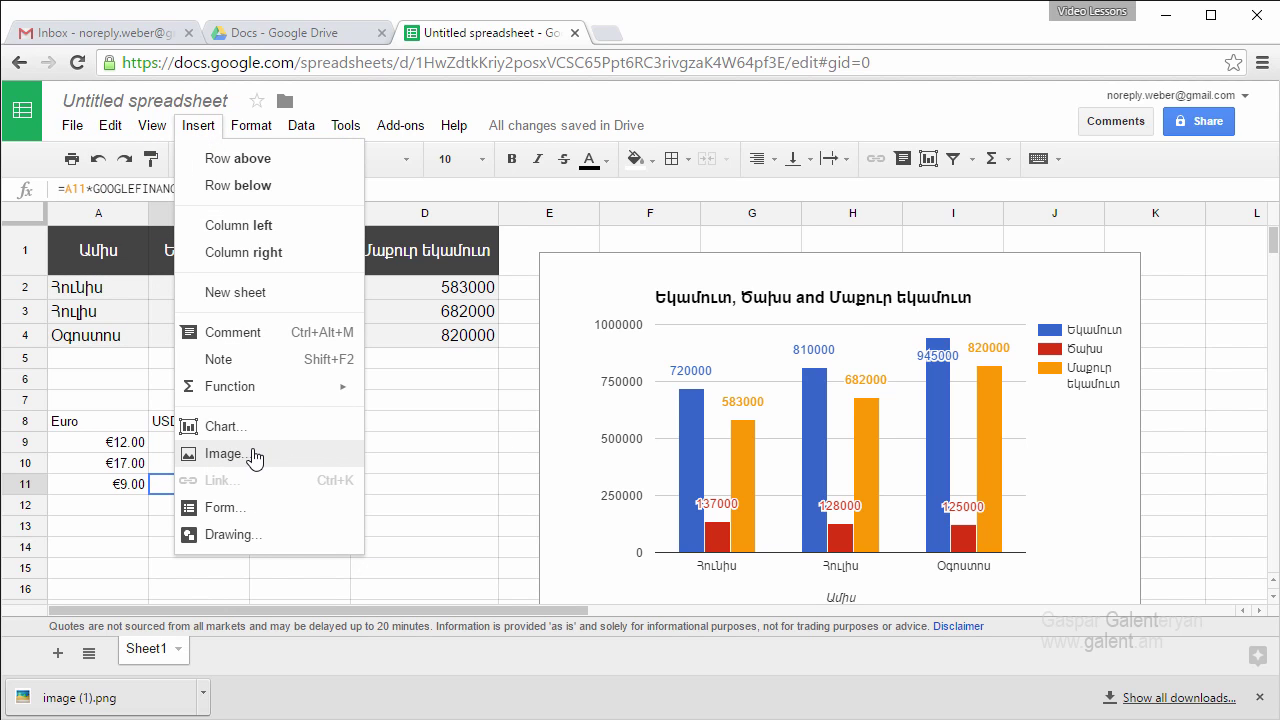
pyautogui.moveTo(258, 130)
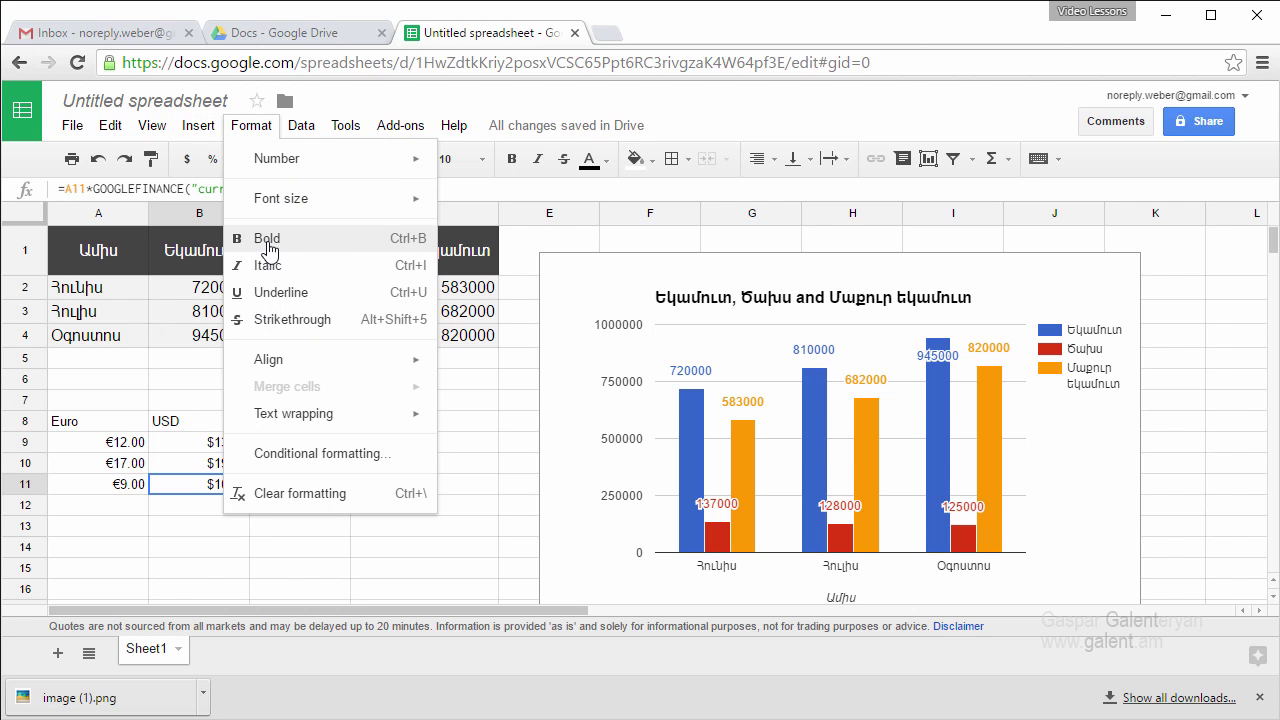
pyautogui.moveTo(305, 214)
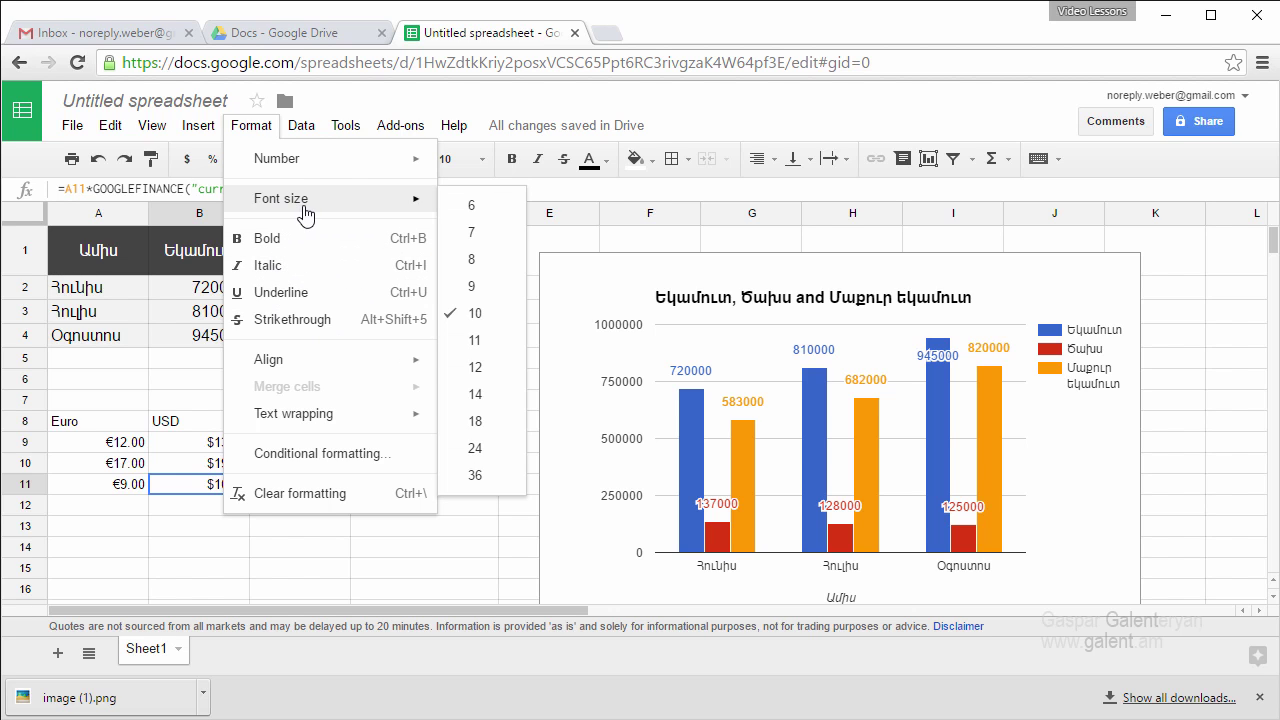
# Step: Browse the catalogue of available spreadsheet add-ons and close it without installing any
pyautogui.moveTo(405, 130)
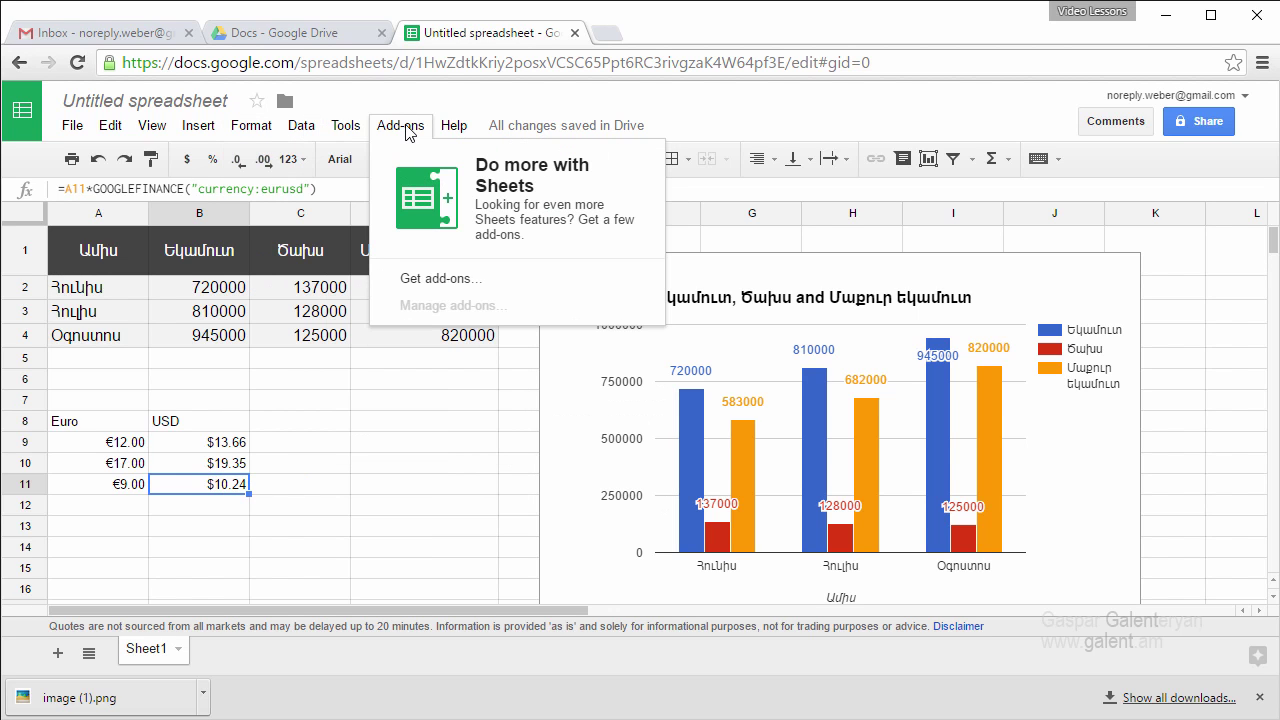
pyautogui.click(434, 287)
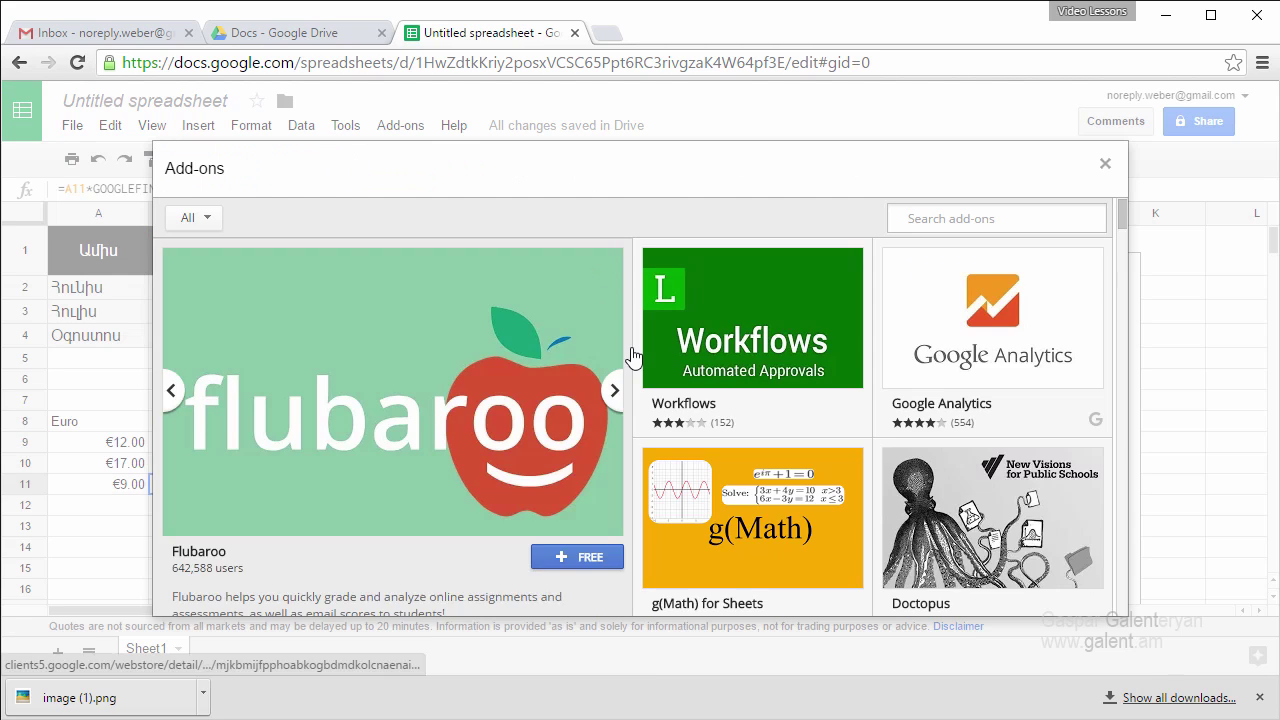
pyautogui.scroll(-5, 625, 360)
pyautogui.scroll(-3, 632, 356)
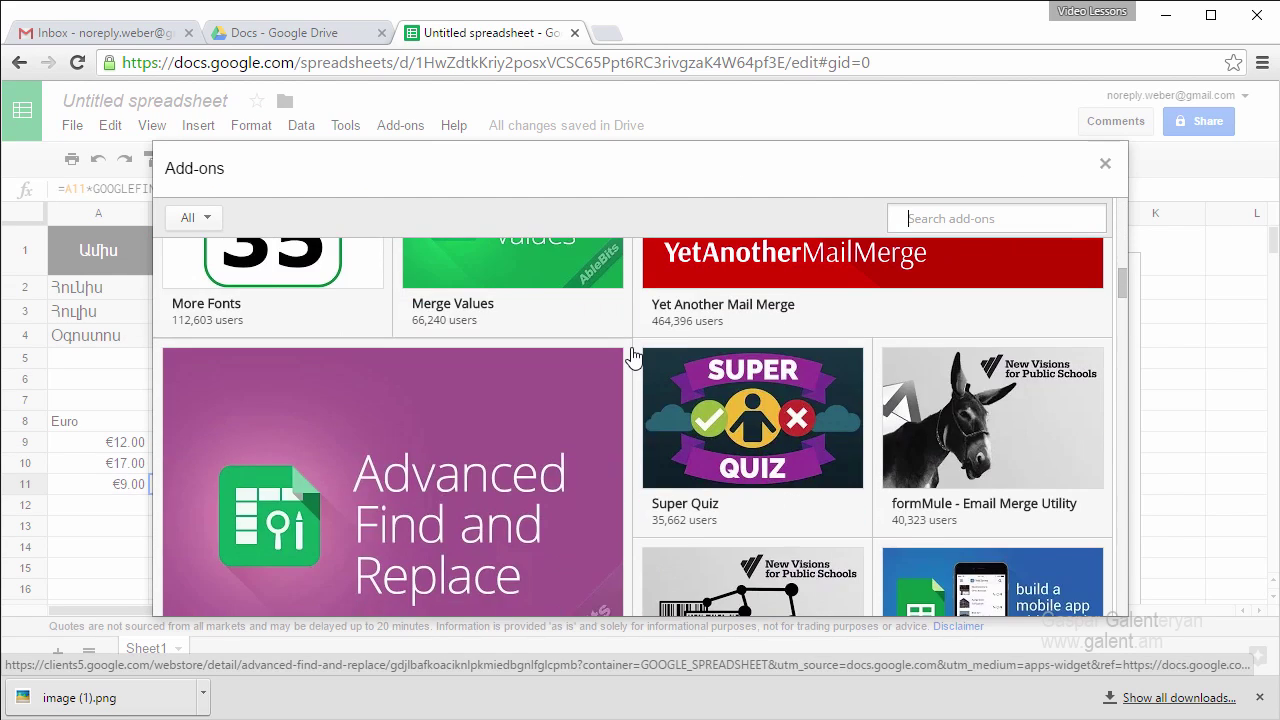
pyautogui.scroll(-3, 632, 356)
pyautogui.scroll(-10, 632, 356)
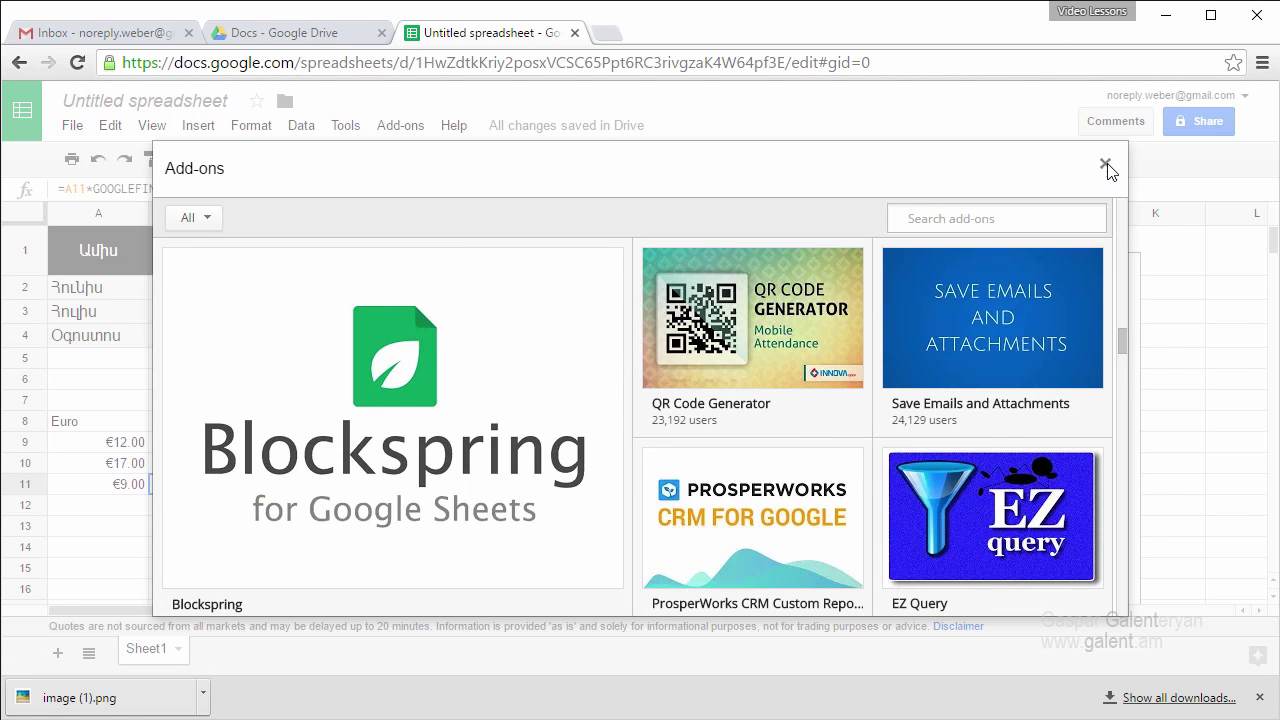
pyautogui.click(1105, 164)
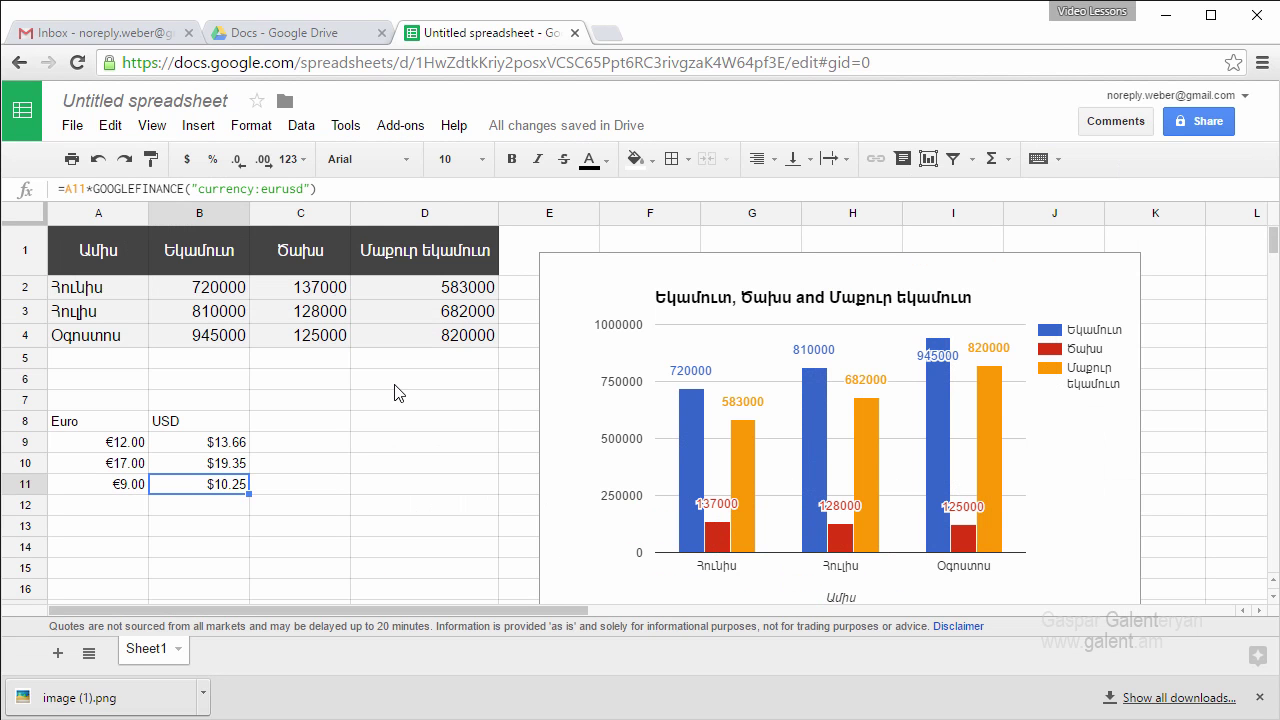